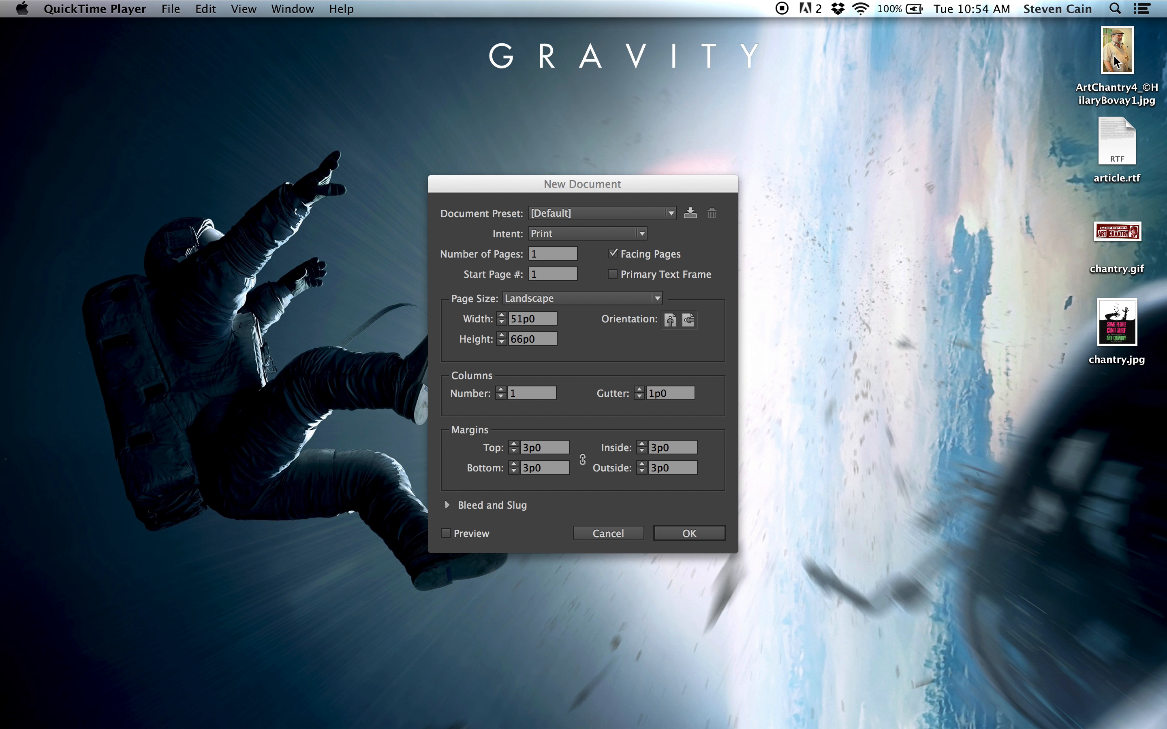
left_click(1115, 62)
left_click(1114, 225)
left_click(1118, 329)
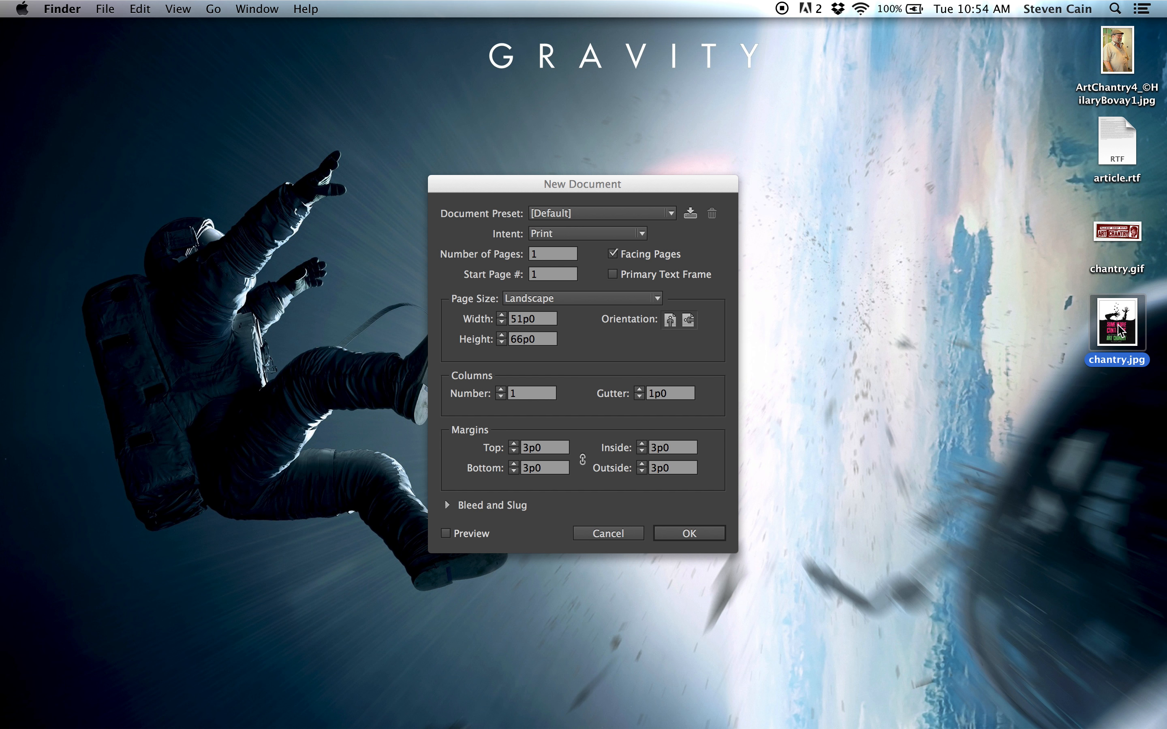
left_click(1039, 238)
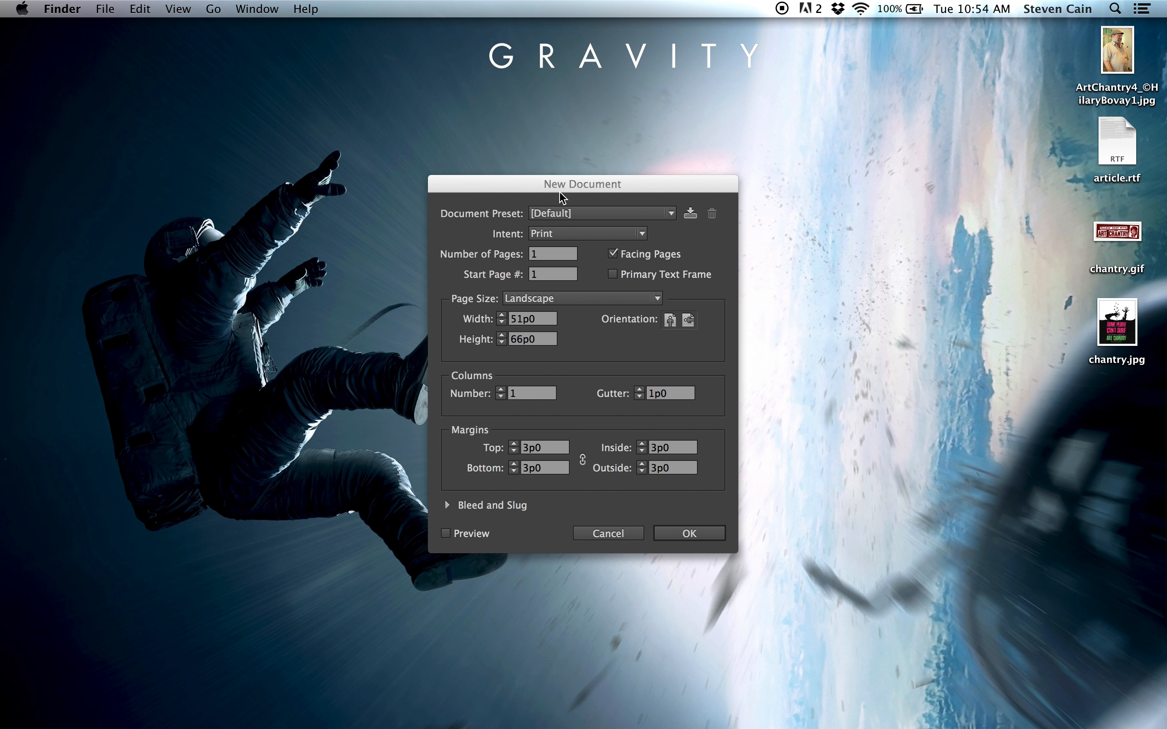
- Set the new document to 2 pages starting at page 2, in portrait orientation
left_click(525, 188)
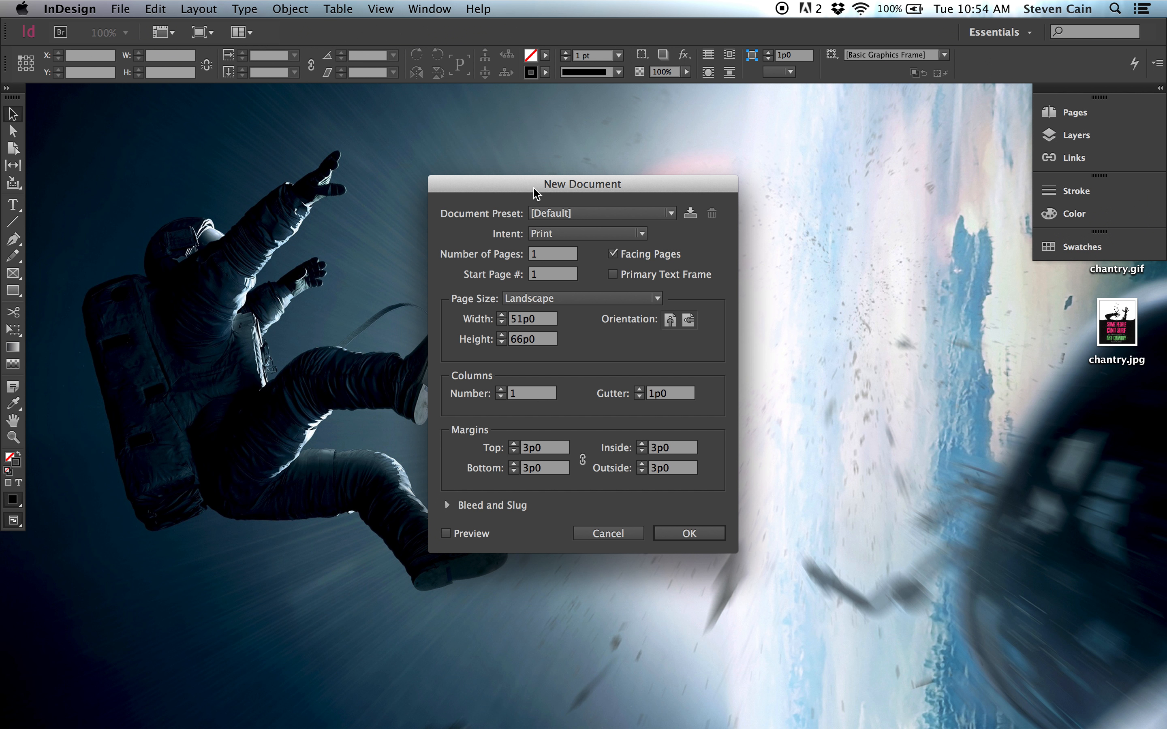
left_click(546, 255)
key("BackSpace")
type("2")
left_click(555, 274)
key("BackSpace")
type("2")
left_click(672, 326)
left_click(657, 299)
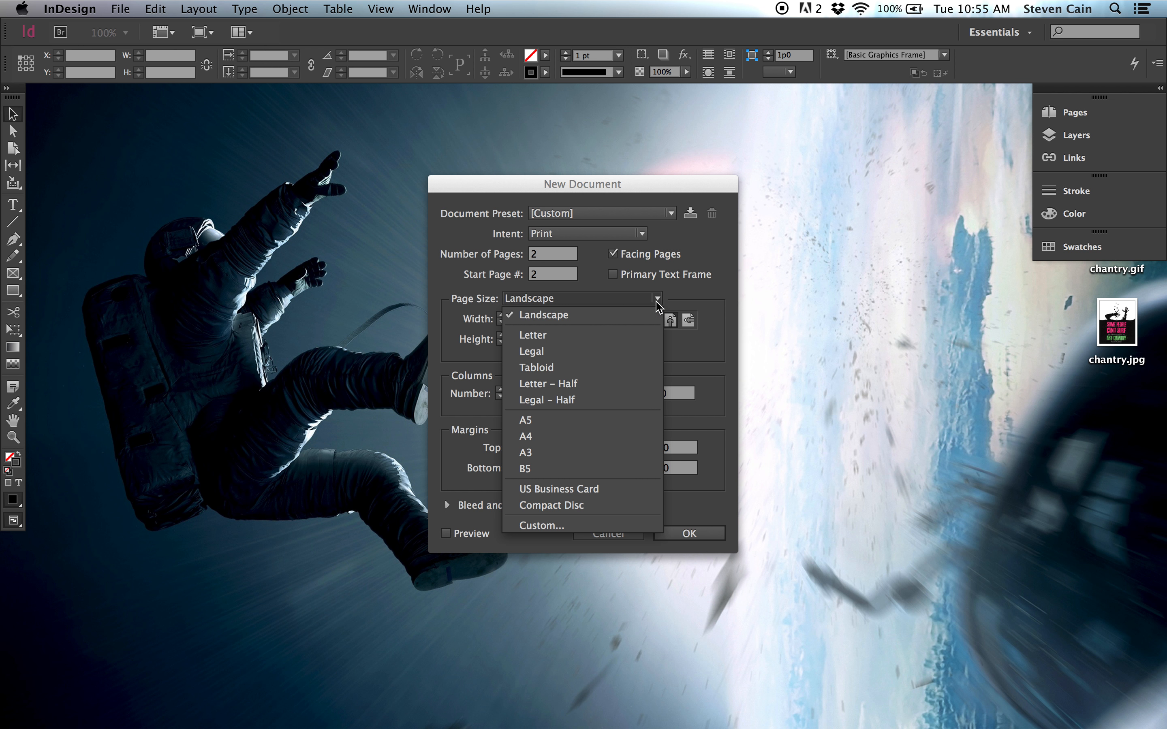
left_click(656, 300)
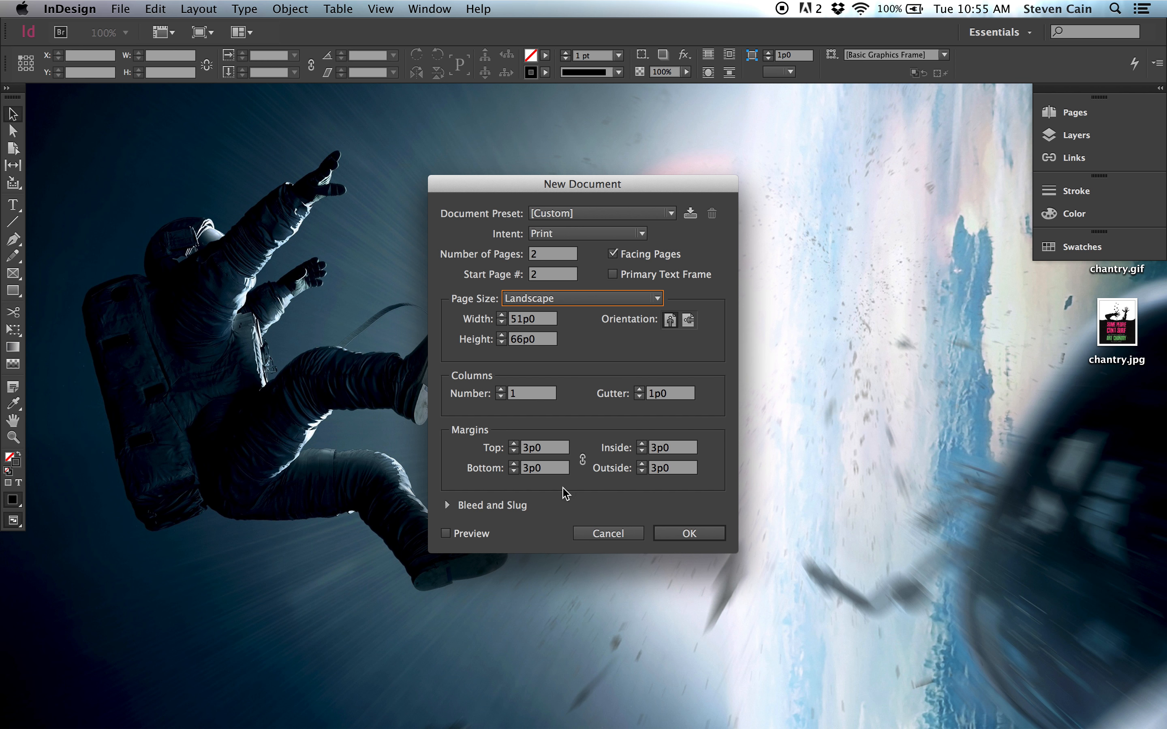
- Reduce all four margins of the new document to 2p0 and unlink the margin values
left_click(514, 452)
left_click(513, 452)
left_click(513, 452)
left_click(514, 452)
left_click(514, 452)
left_click(514, 452)
left_click(514, 452)
left_click(514, 451)
left_click(514, 452)
left_click(513, 452)
left_click(583, 461)
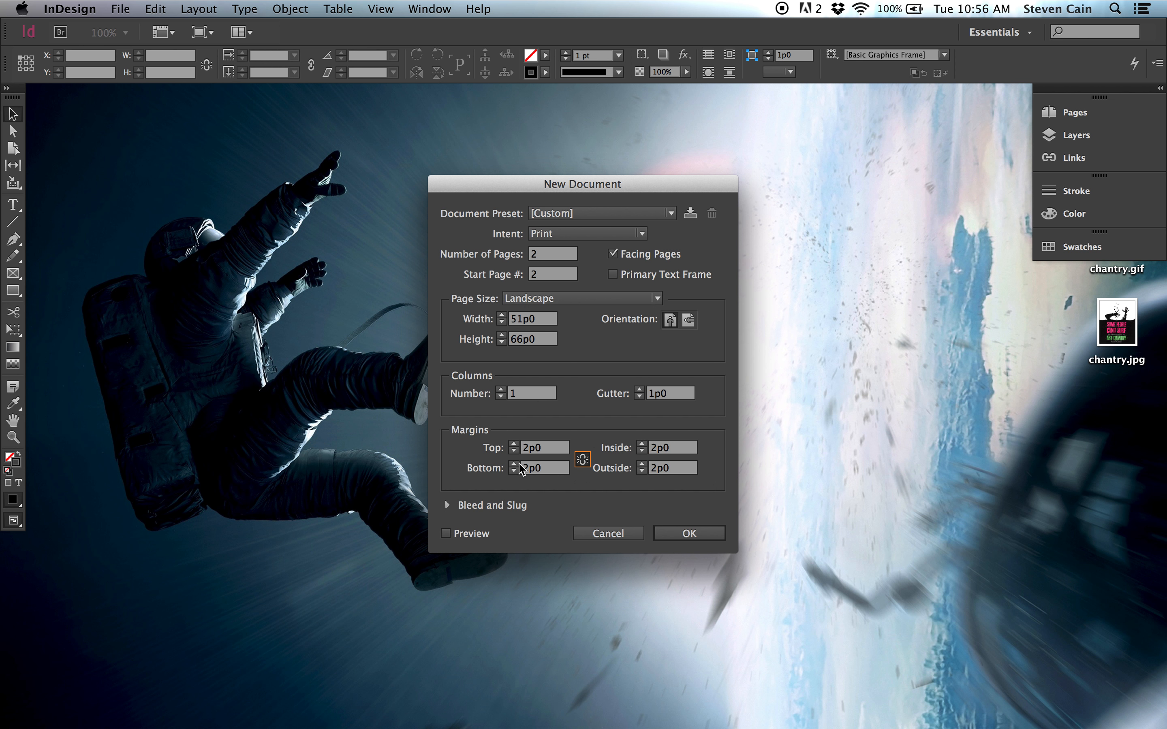
- Raise the top and bottom margins to 3p0 and relink the values so all four margins match
left_click(514, 444)
left_click(514, 445)
left_click(515, 444)
left_click(514, 444)
left_click(514, 445)
left_click(514, 444)
left_click(514, 444)
left_click(514, 444)
left_click(514, 444)
left_click(514, 444)
left_click(514, 444)
left_click(514, 464)
left_click(515, 464)
left_click(515, 464)
left_click(514, 464)
left_click(515, 464)
left_click(514, 464)
left_click(514, 464)
left_click(514, 464)
left_click(515, 464)
left_click(514, 464)
left_click(589, 455)
- Check the bleed and slug settings and create the new document
left_click(448, 505)
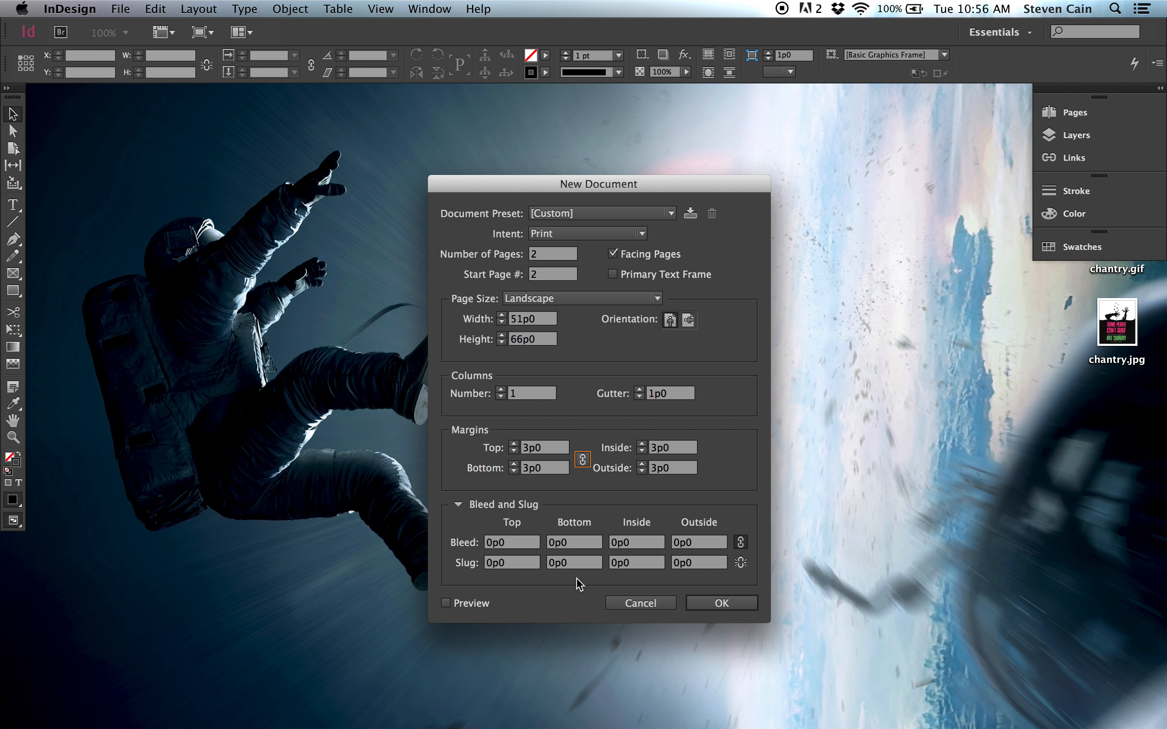
left_click(456, 505)
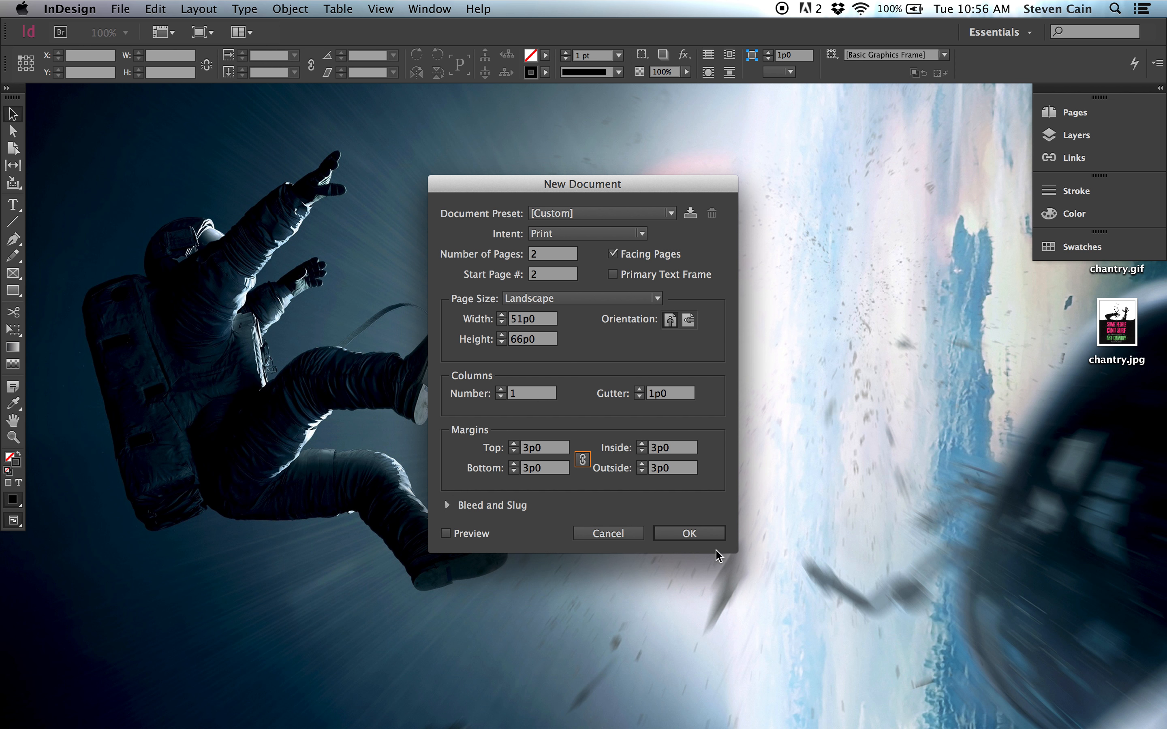
left_click(692, 534)
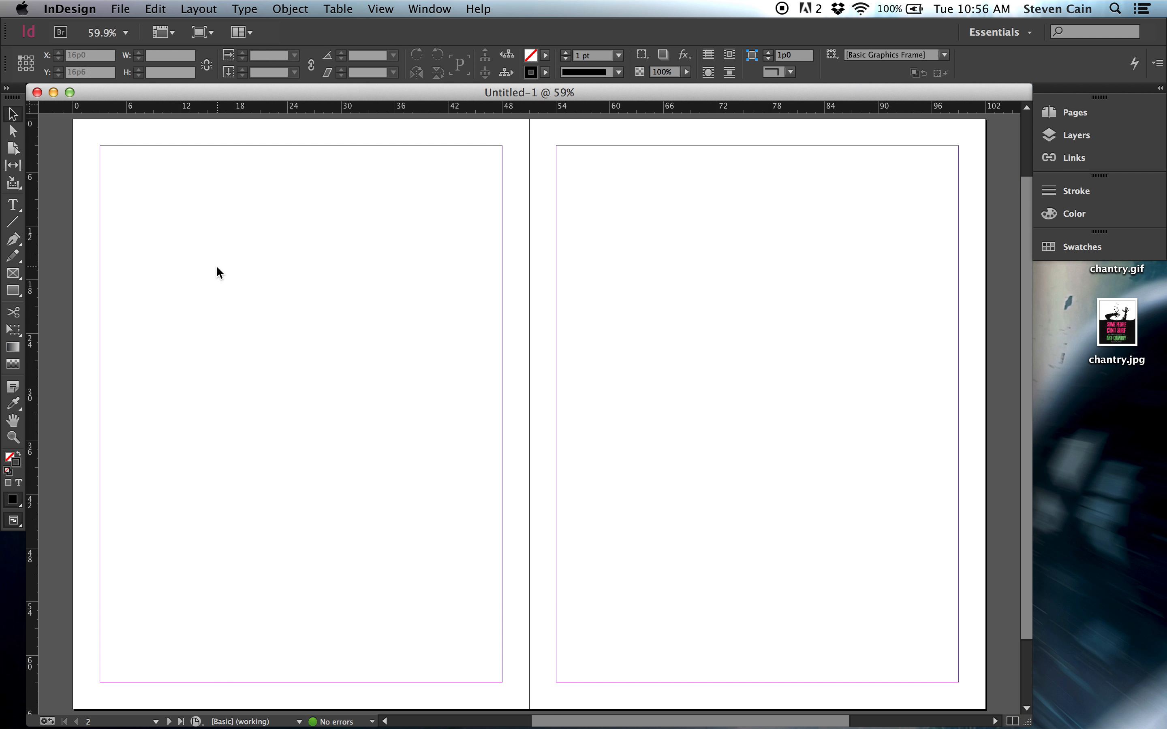
- Find the Margins and Columns command by searching the help for "colu", and set the number of columns to 3
left_click(216, 7)
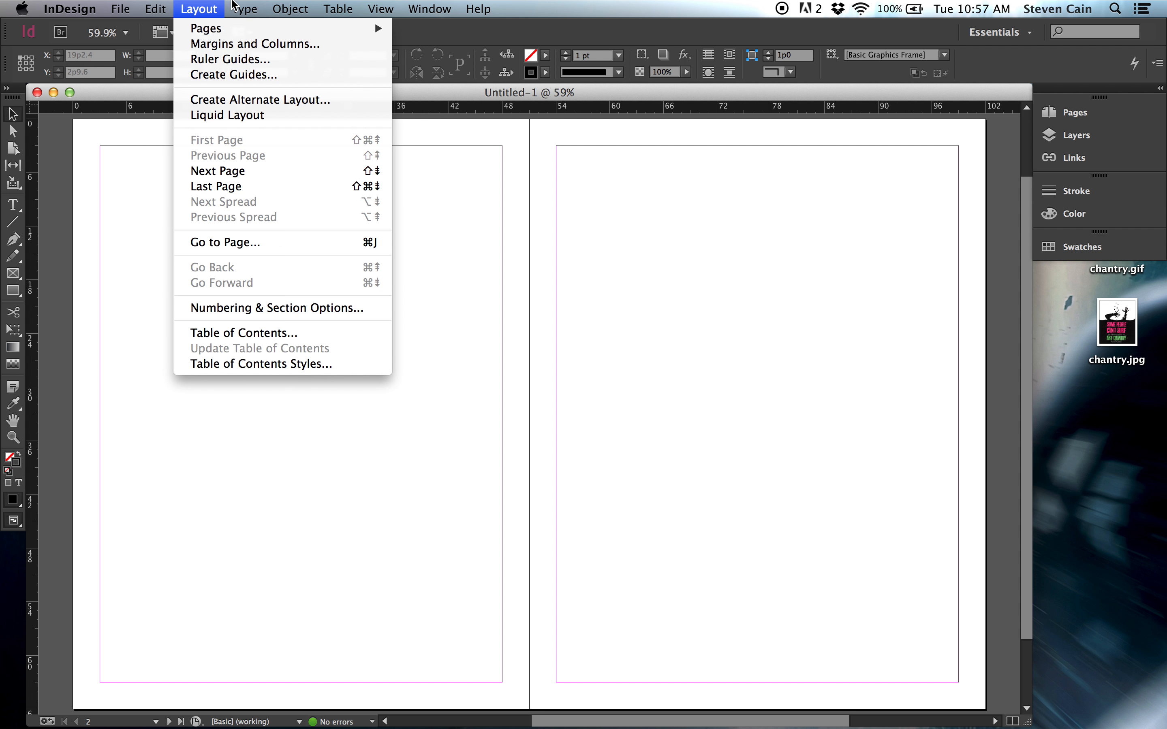
mouse_move(300, 6)
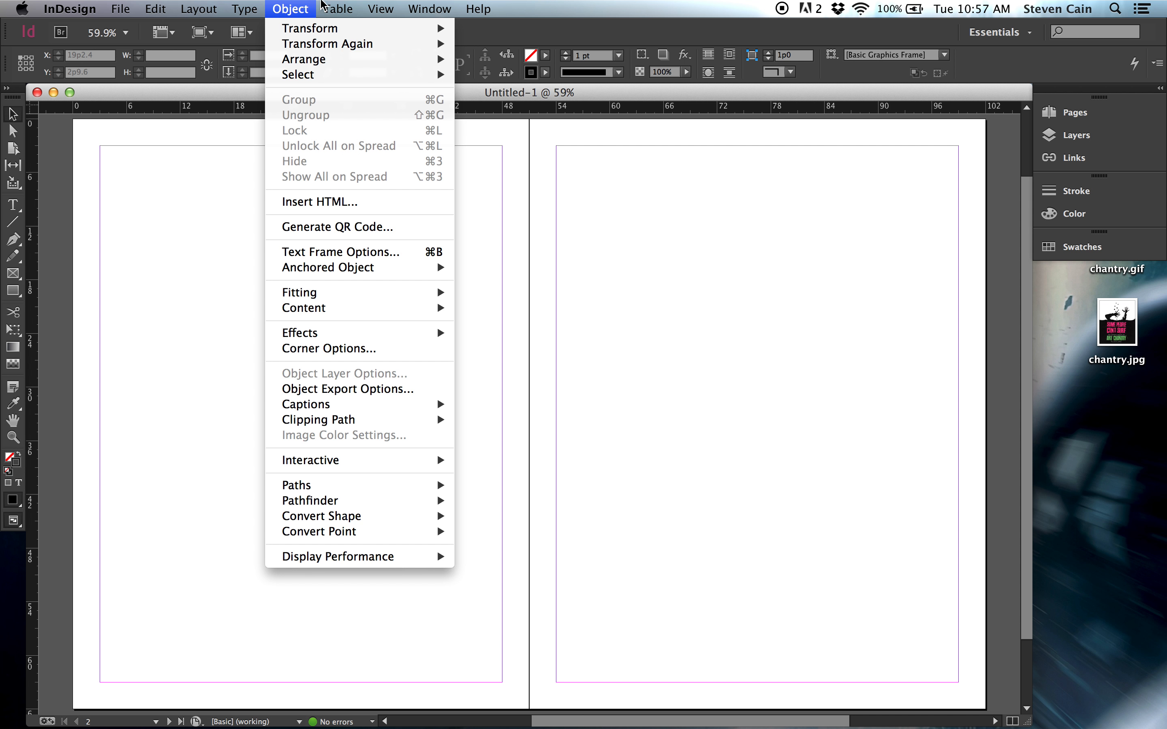
mouse_move(477, 8)
type("colu")
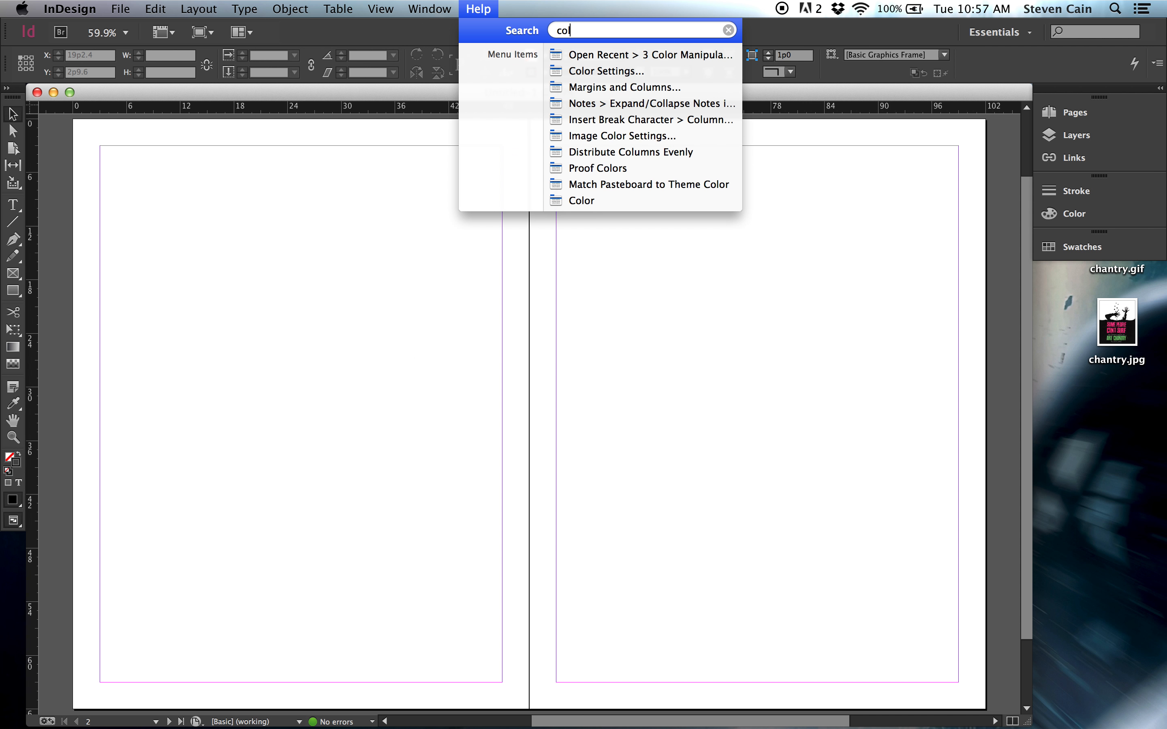
mouse_move(589, 59)
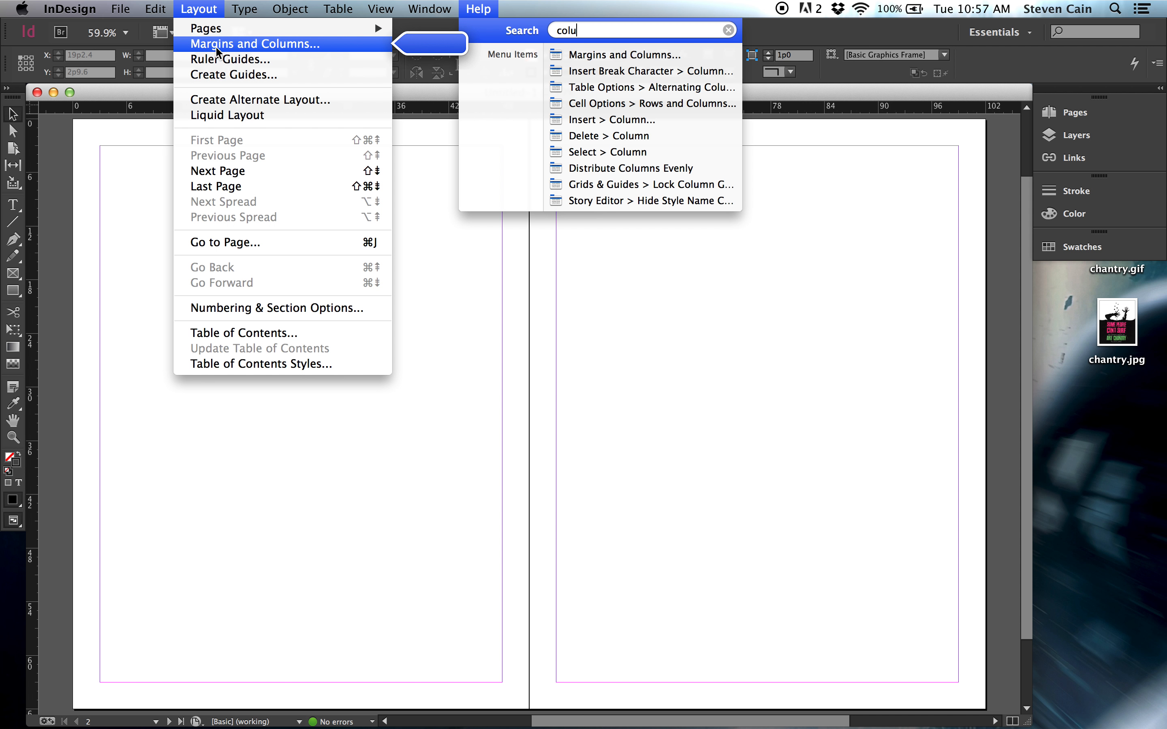
left_click(231, 44)
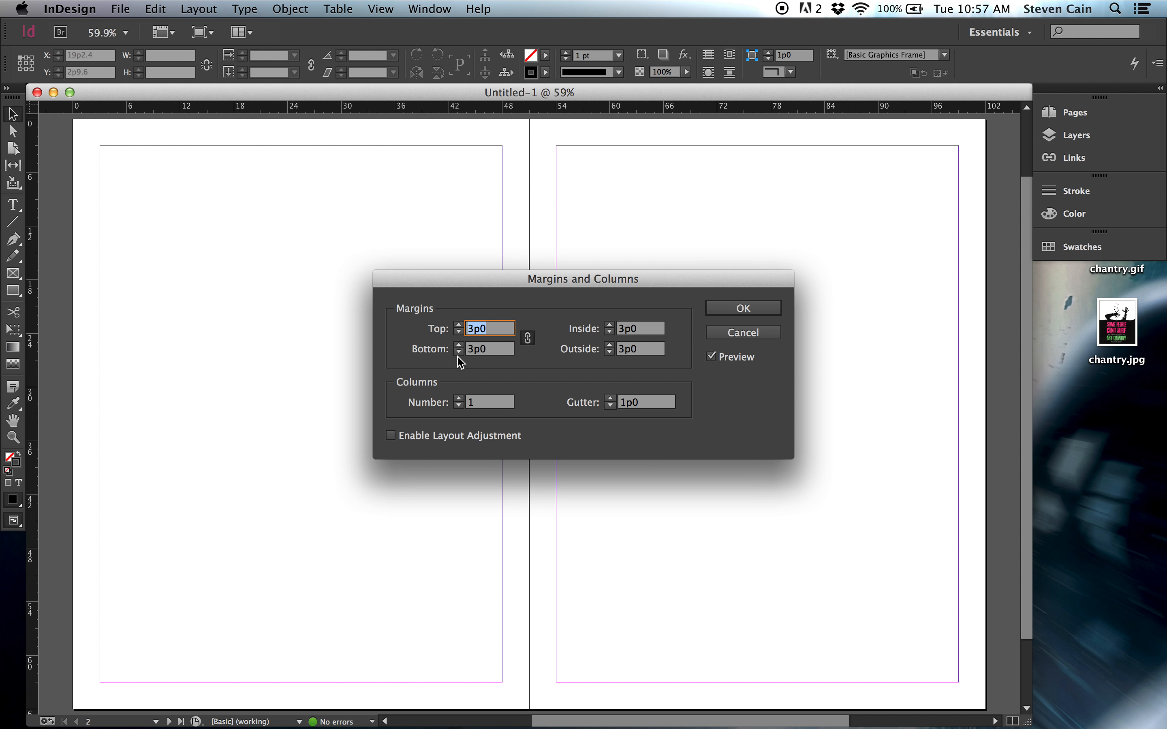
left_click(460, 399)
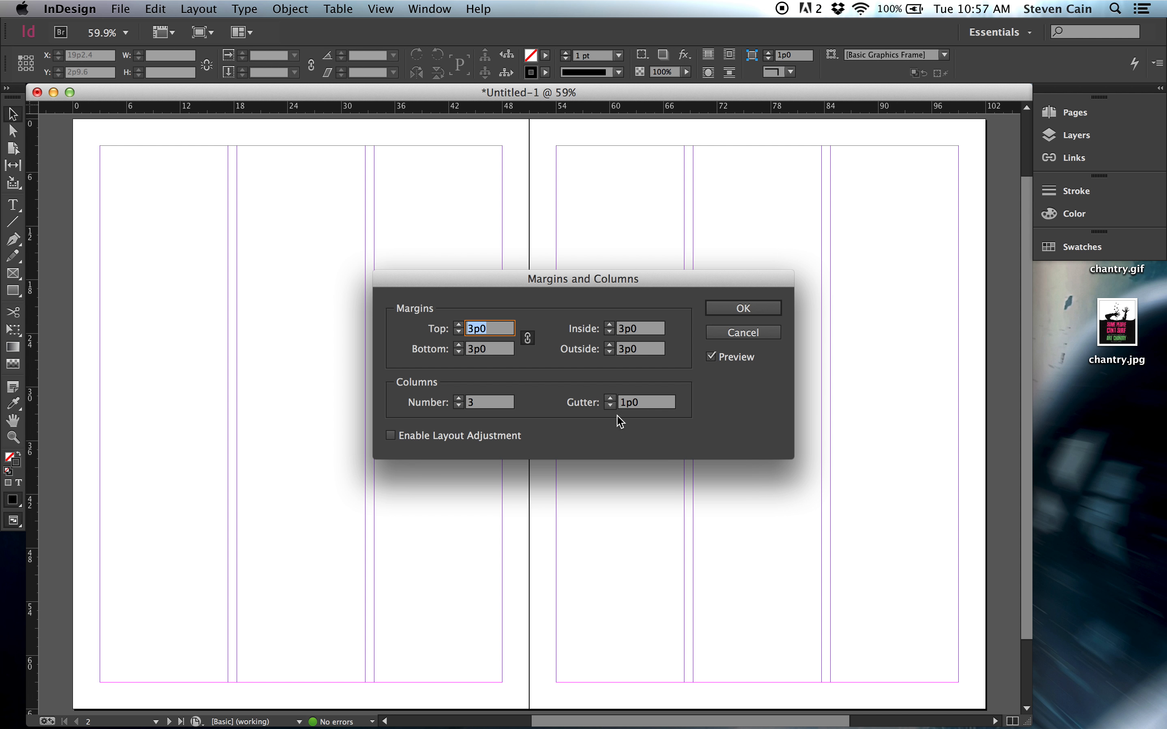
- Set the top, bottom, inside and outside margins of the spread to 2p0
left_click(459, 332)
left_click(459, 333)
left_click(459, 332)
left_click(459, 332)
left_click(459, 332)
left_click(459, 332)
left_click(459, 333)
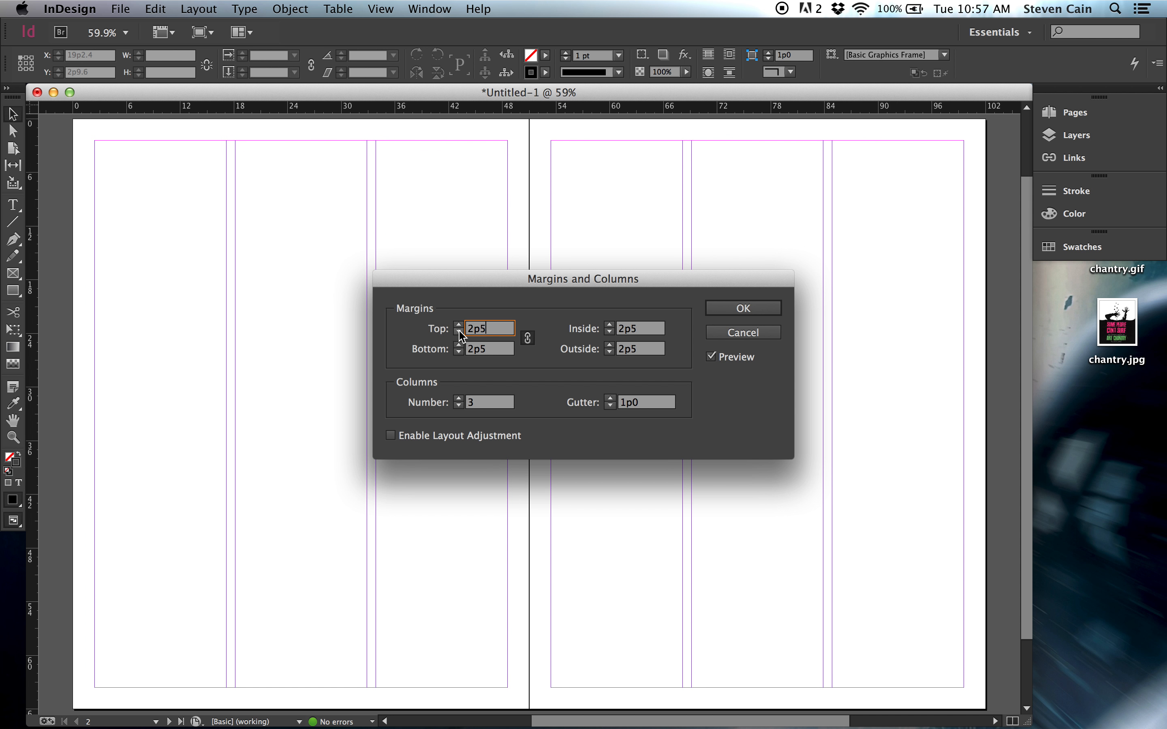
left_click(458, 333)
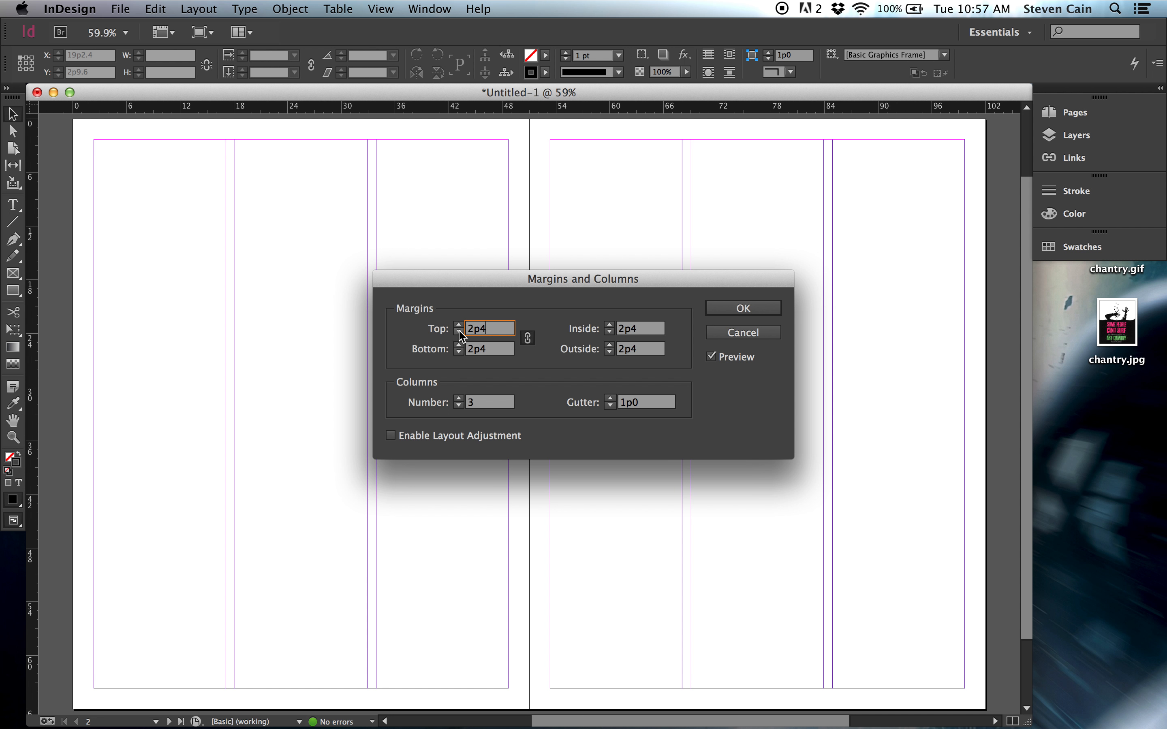
left_click(459, 333)
left_click(459, 333)
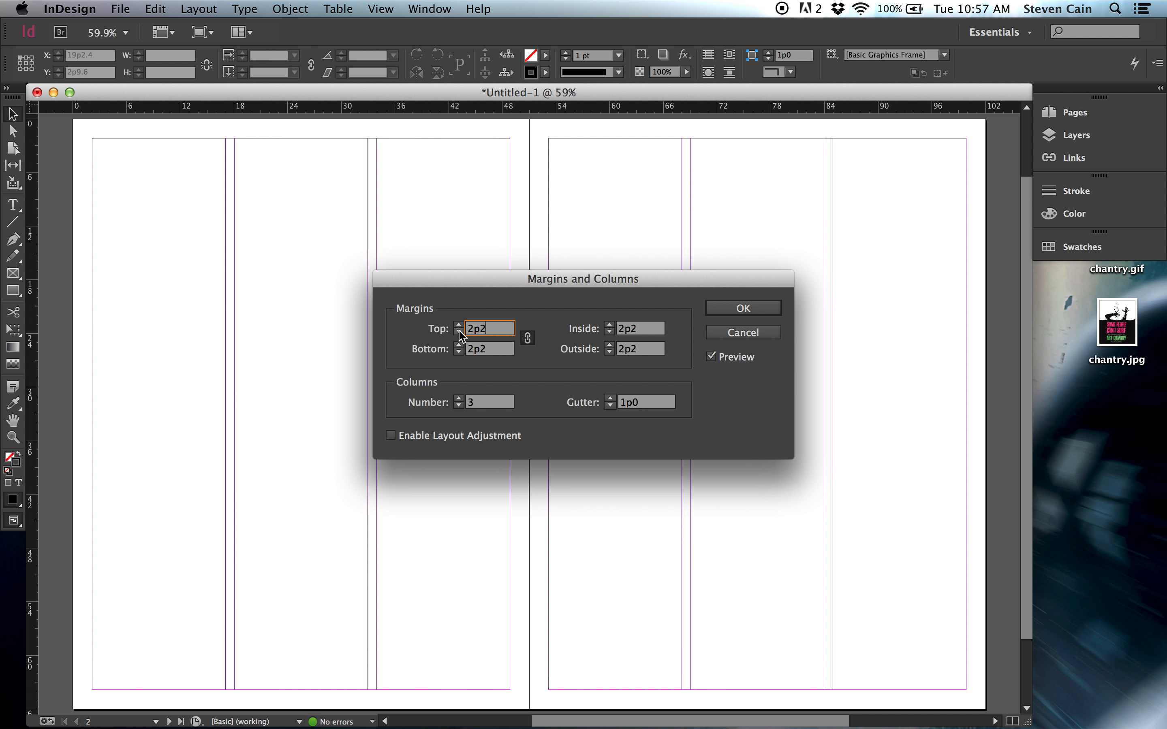
left_click(459, 333)
left_click(459, 333)
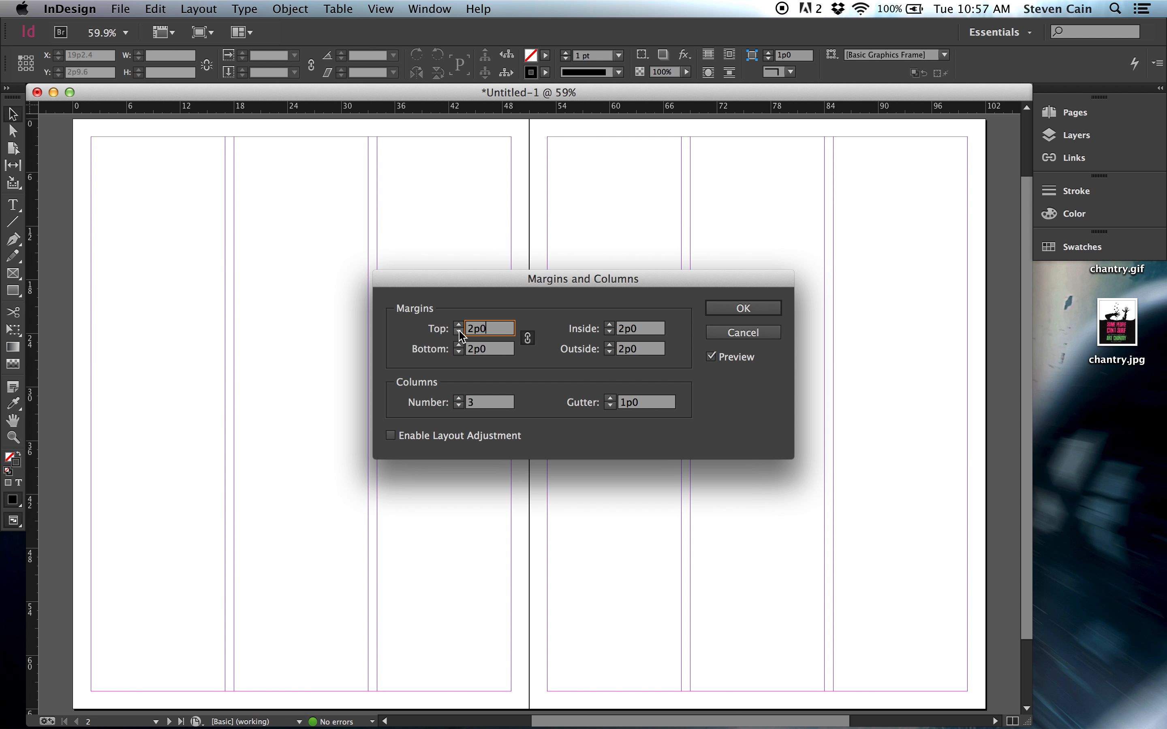
- Set the column gutter to 1p3 and apply the margin and column settings
left_click(610, 398)
left_click(611, 398)
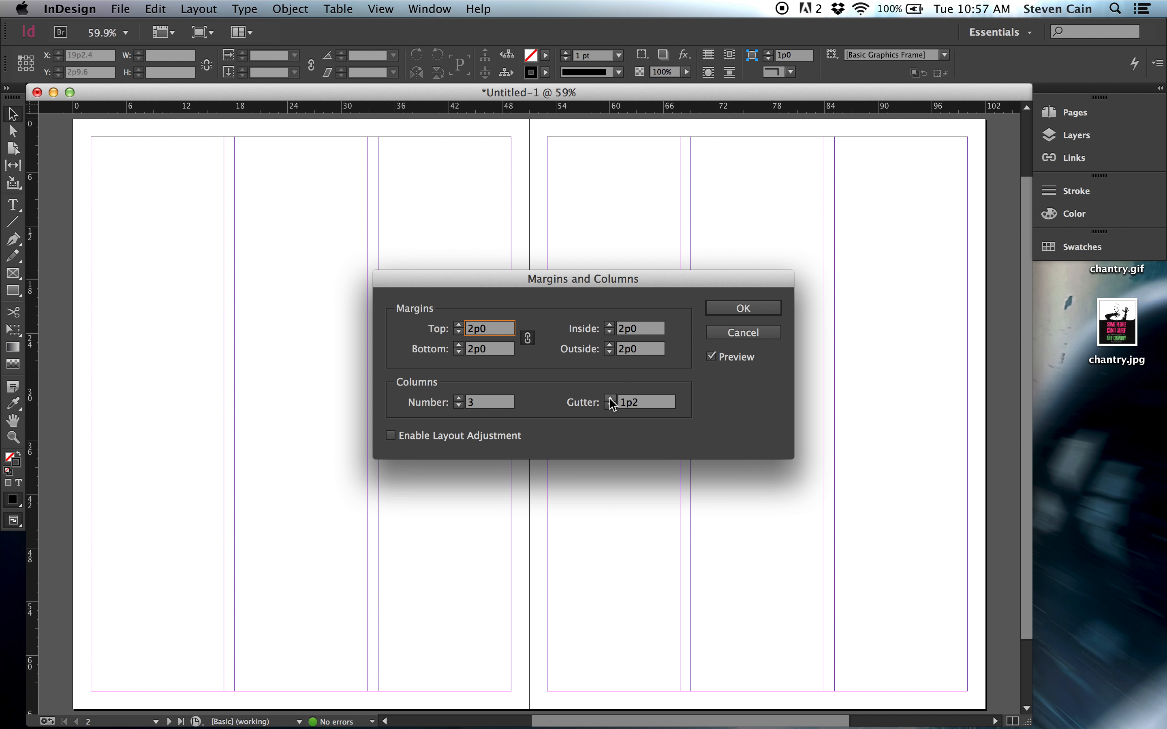
left_click(610, 398)
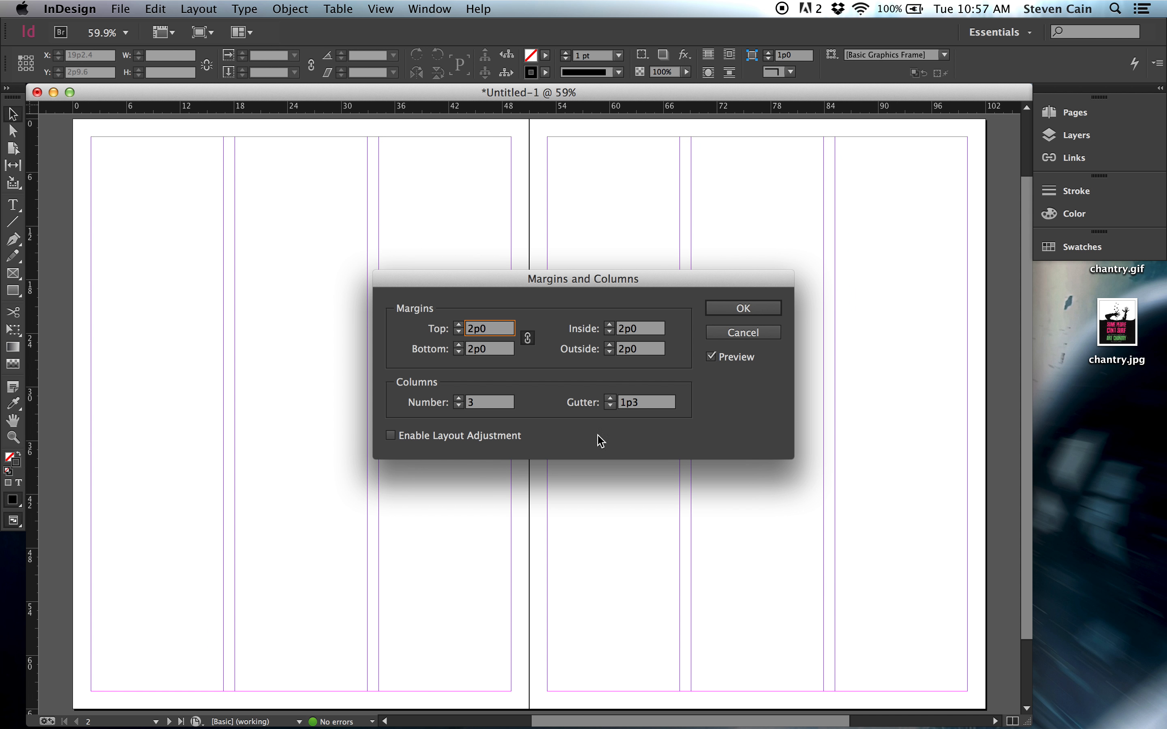
left_click(743, 309)
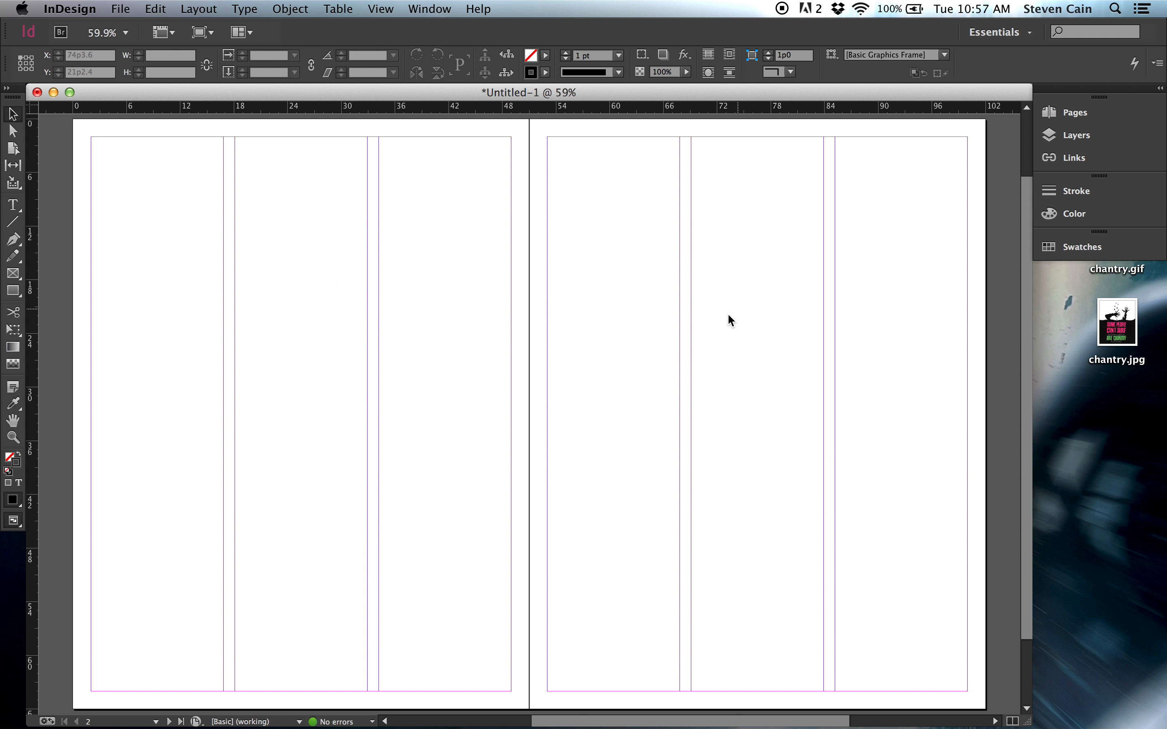
- Draw a text frame across all three columns at the top of the left page, starting at the margin corner
left_click(98, 148)
left_click(13, 206)
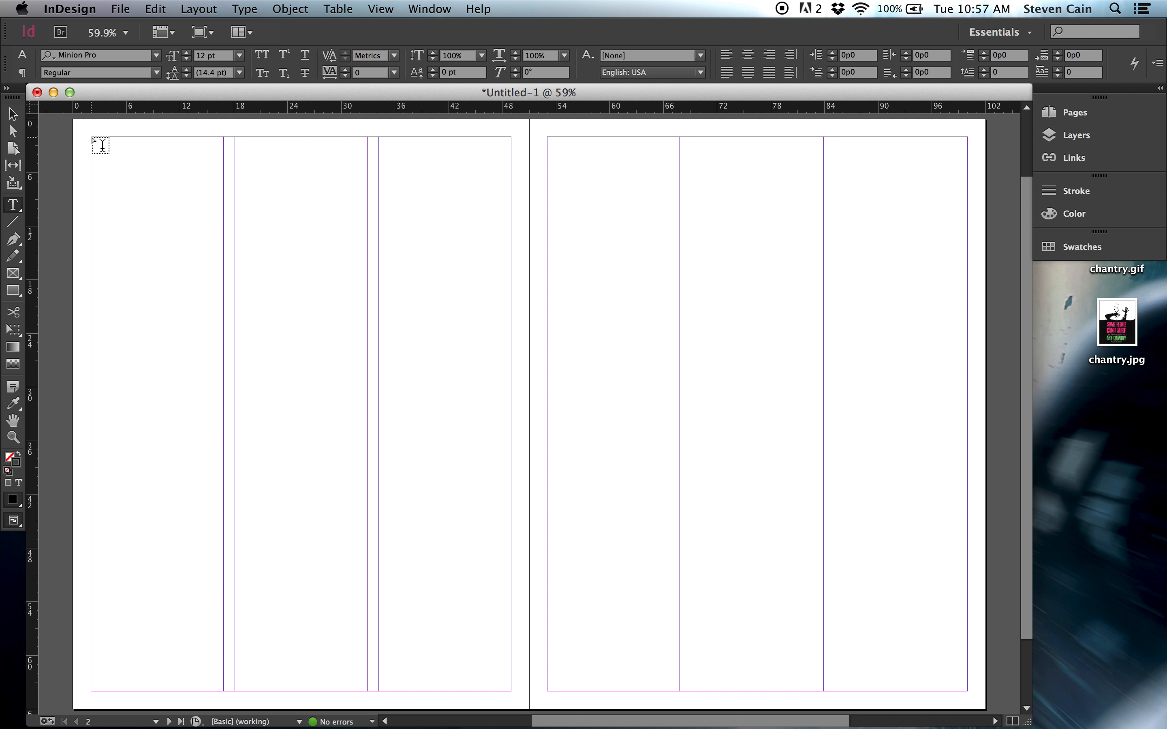
left_click_drag(91, 139, 510, 235)
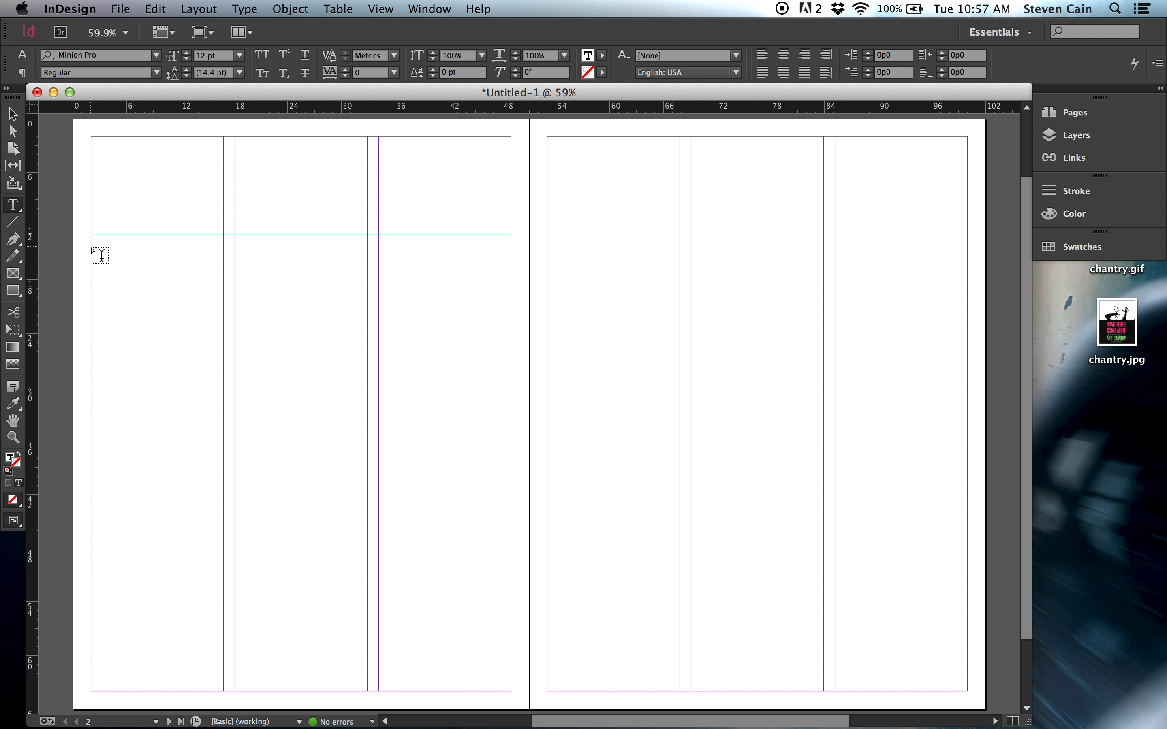
- Draw a text frame about 14p10 by 49p8 in the left page's first column below the wide frame, and place article.rtf in it
left_click_drag(91, 248, 149, 379)
left_click_drag(205, 549, 224, 690)
left_click(1063, 346)
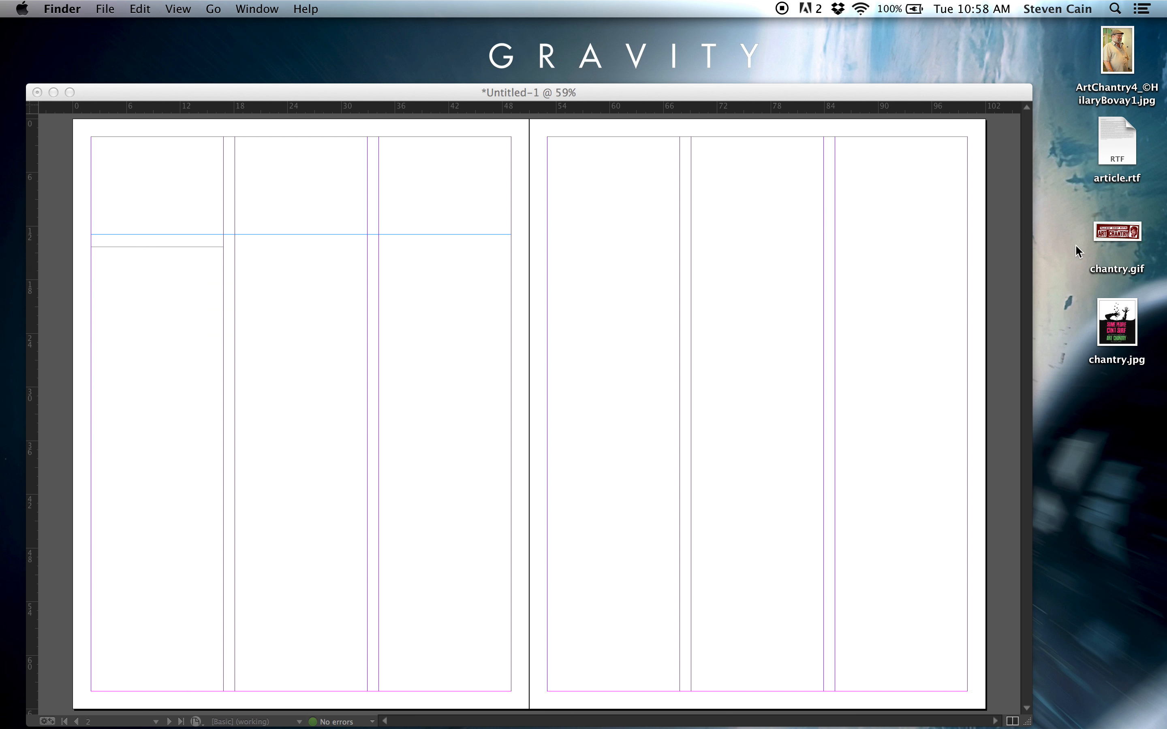
left_click_drag(1118, 142, 135, 312)
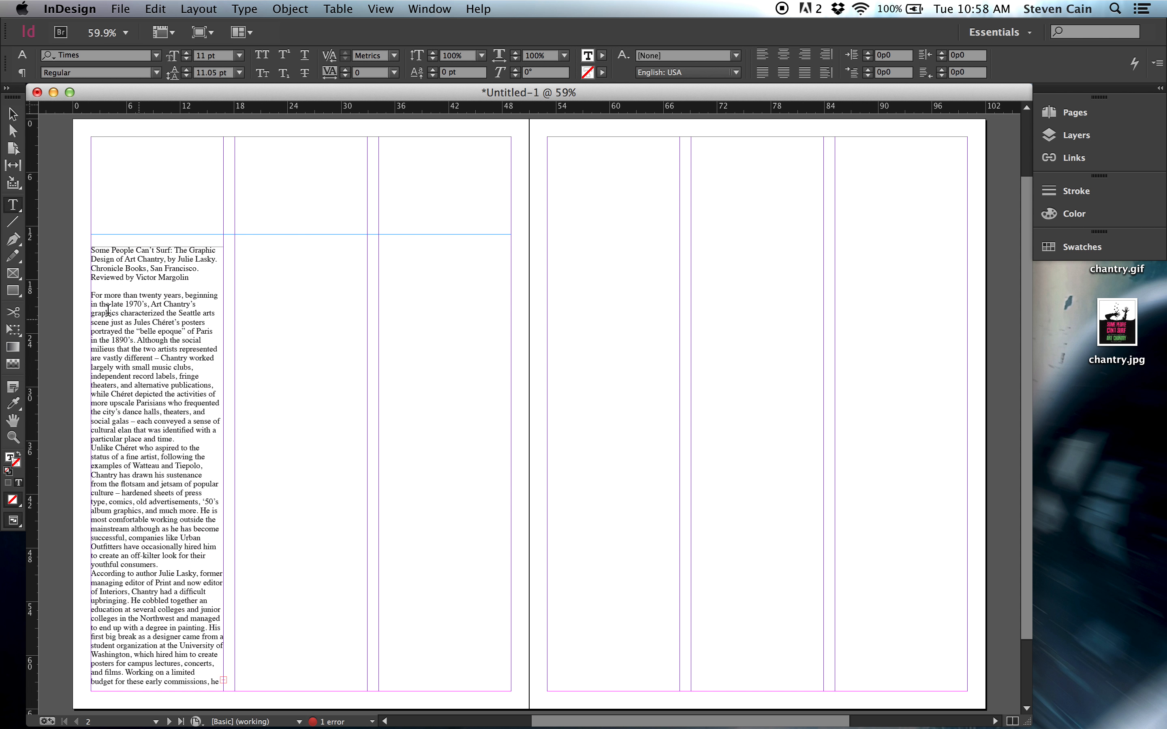
left_click(126, 305)
mouse_move(92, 254)
left_mouse_down()
mouse_move(163, 291)
mouse_move(82, 247)
left_mouse_up()
left_click(191, 270)
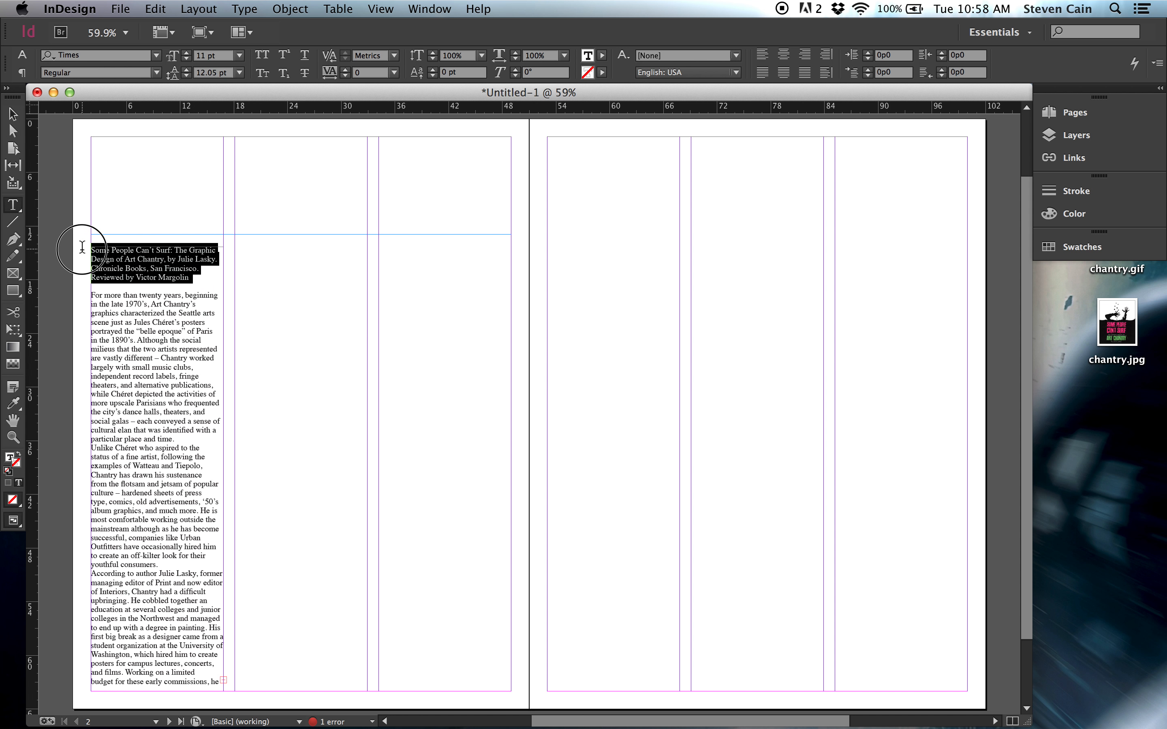
left_click(164, 364)
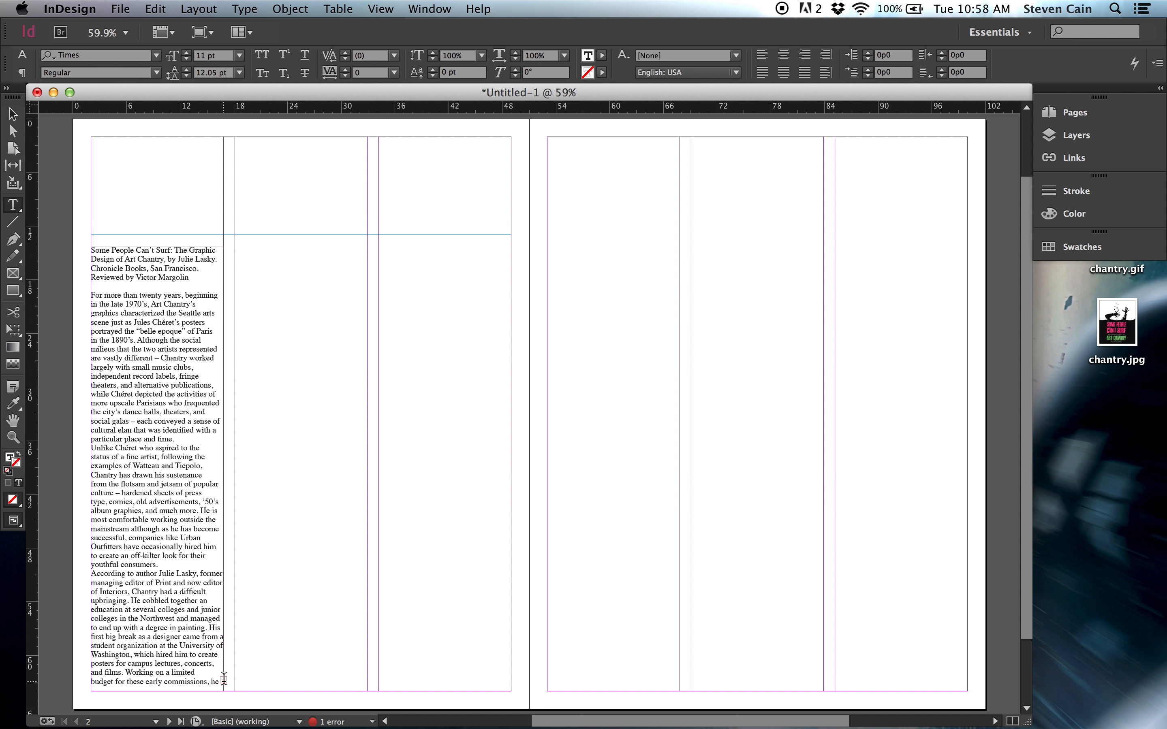
- Thread the first column's overset text into a new frame about 14p10 by 49p8 in the left page's second column
key("super+1")
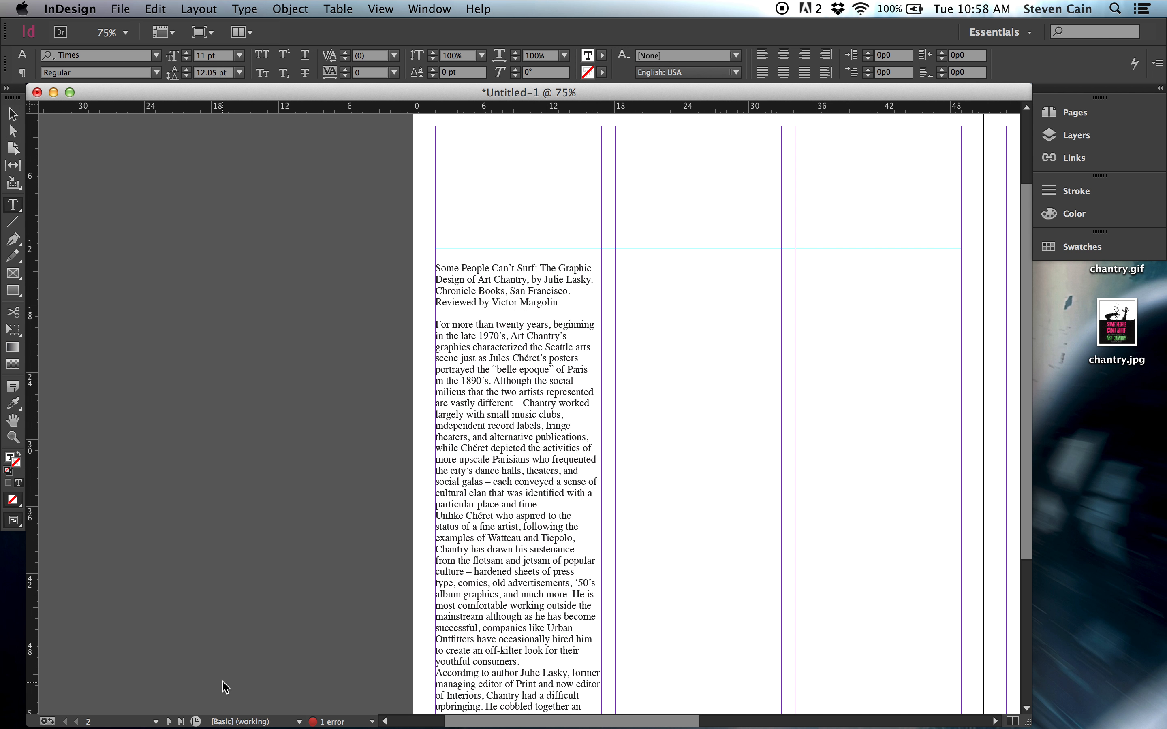
scroll(558, 512, "down", 10)
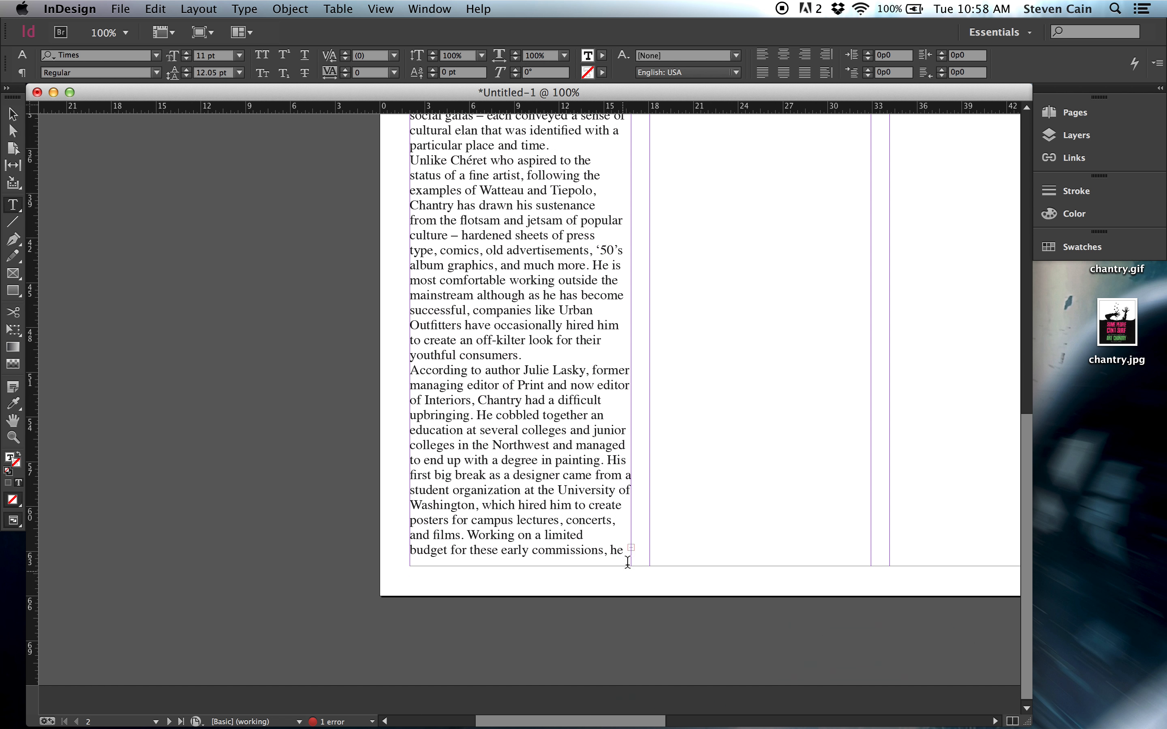
left_click(13, 114)
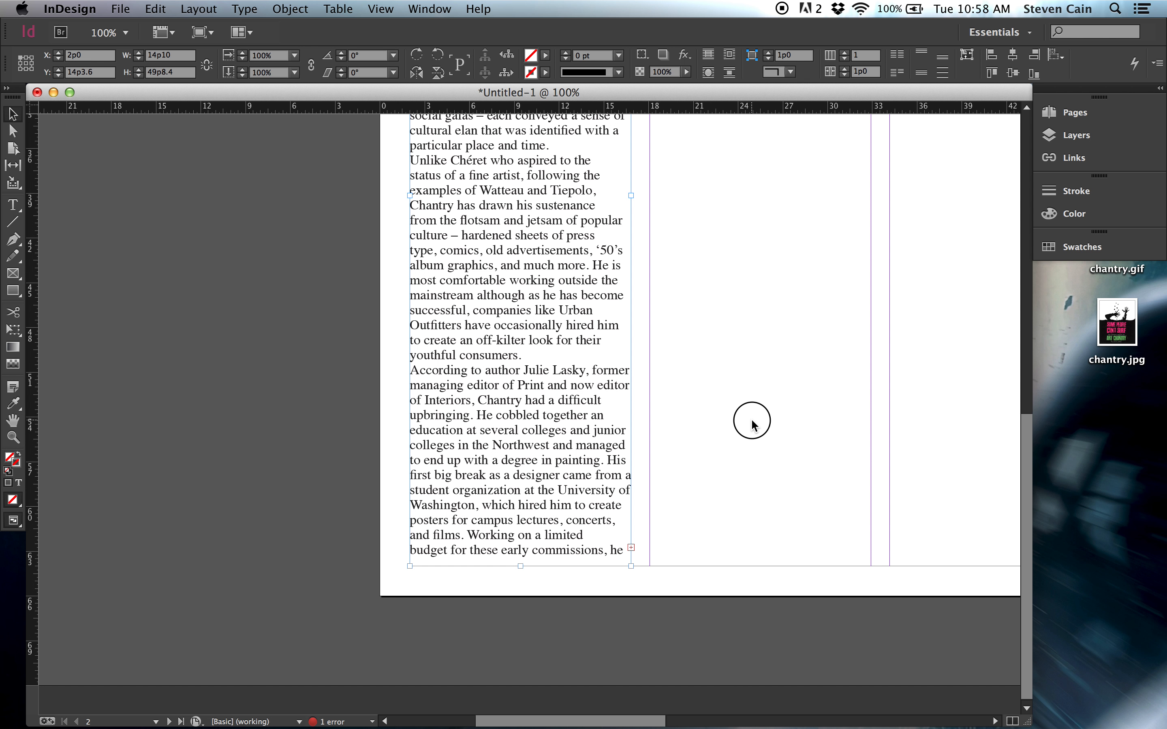
left_click(752, 420)
left_click(582, 507)
key("super+minus")
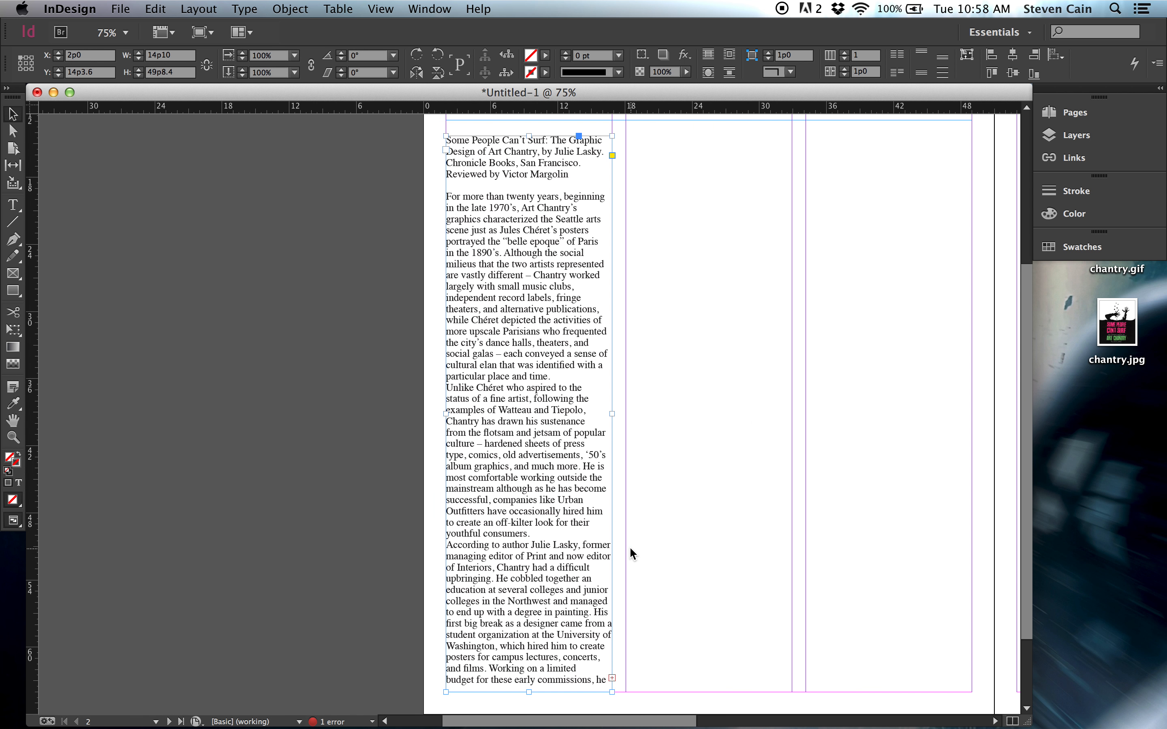
key("super+minus")
left_click(545, 618)
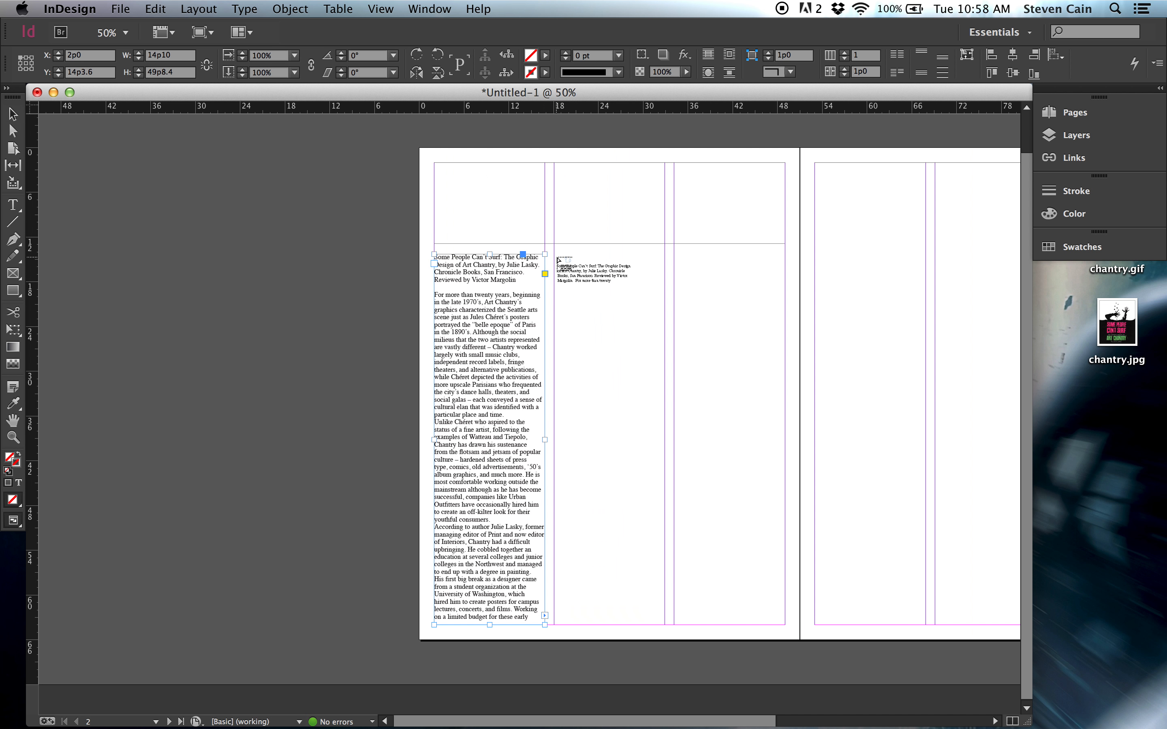
left_click_drag(556, 258, 664, 625)
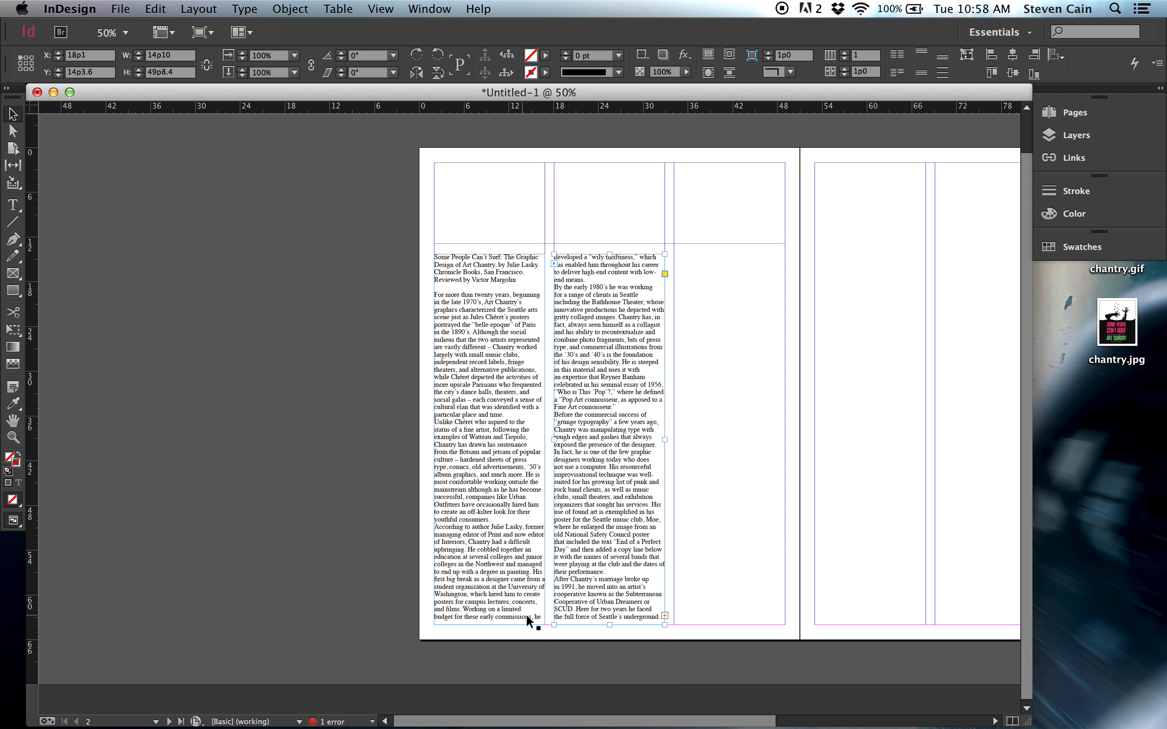
- Insert a short greeting with a first name near the end of the first column's text to test the reflow
double_click(536, 614)
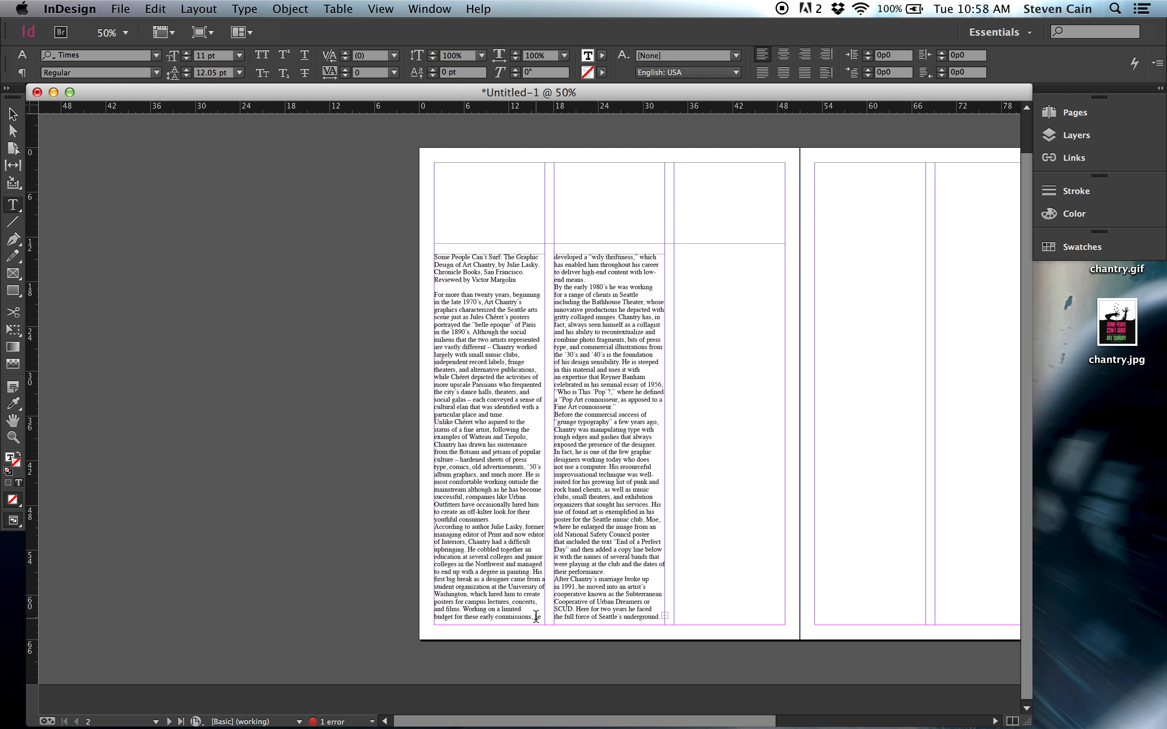
type("He")
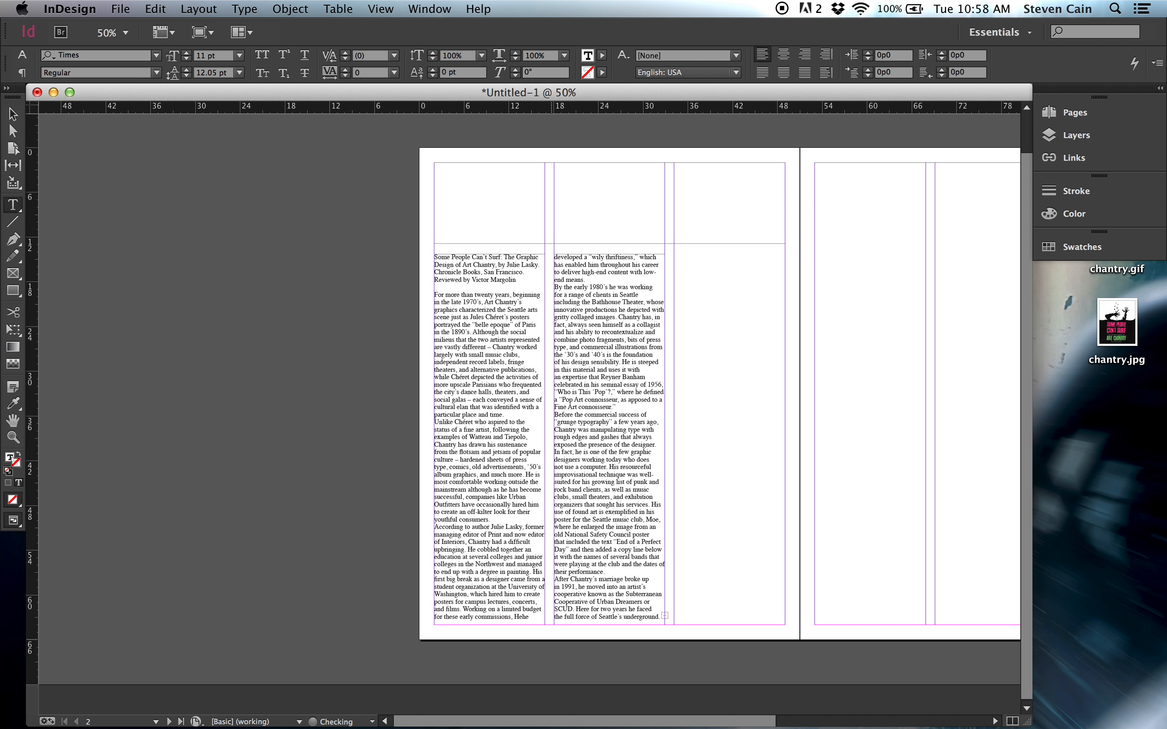
type("llo there, my he developed a “wily")
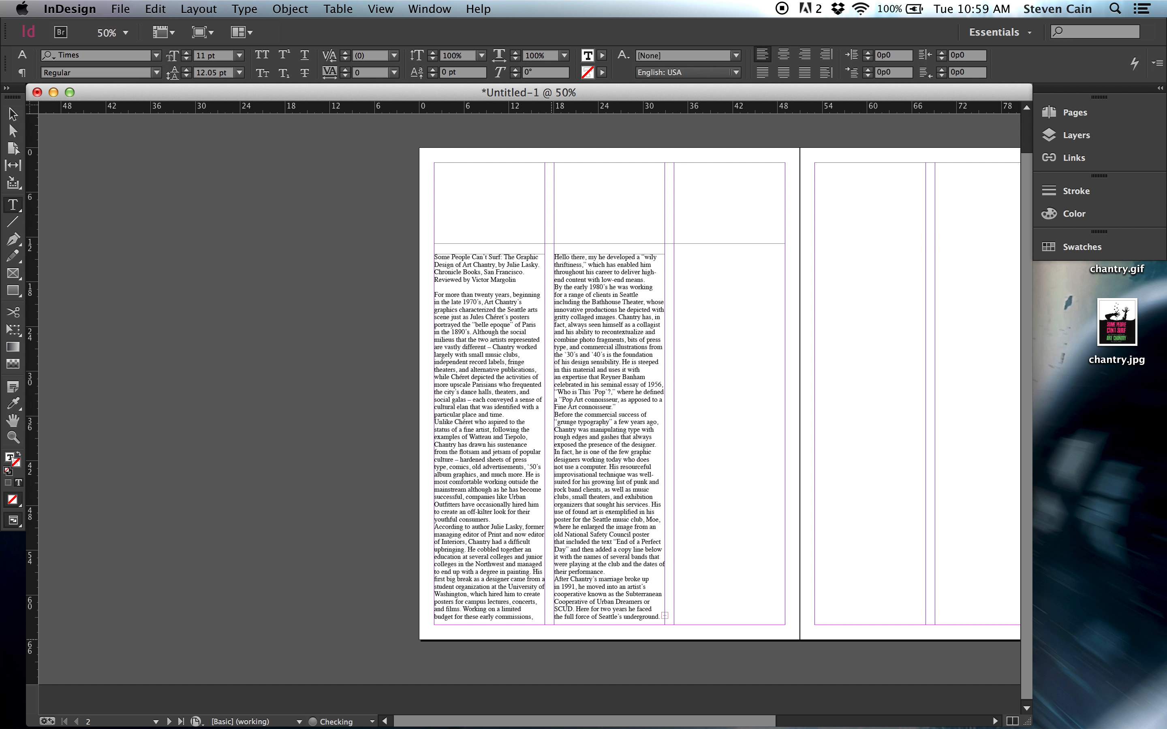
type("name is Steven")
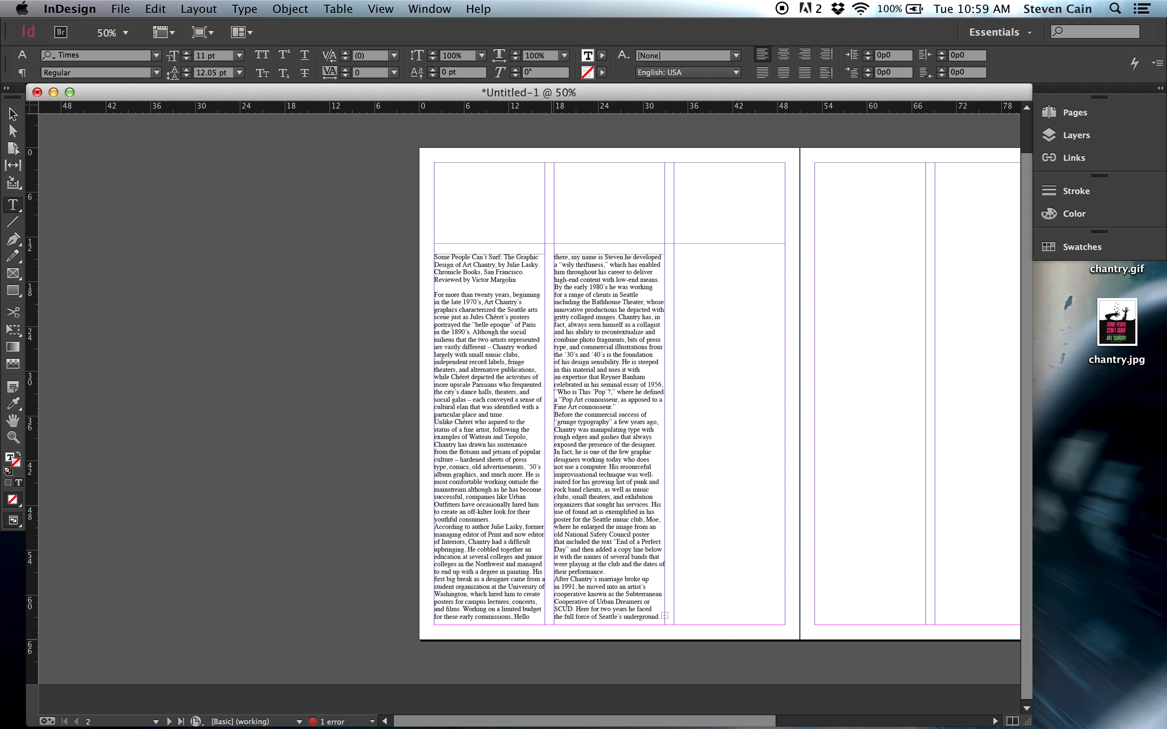
- Delete the test greeting that runs from the first column into the second
left_click(515, 618)
key("shift+Down")
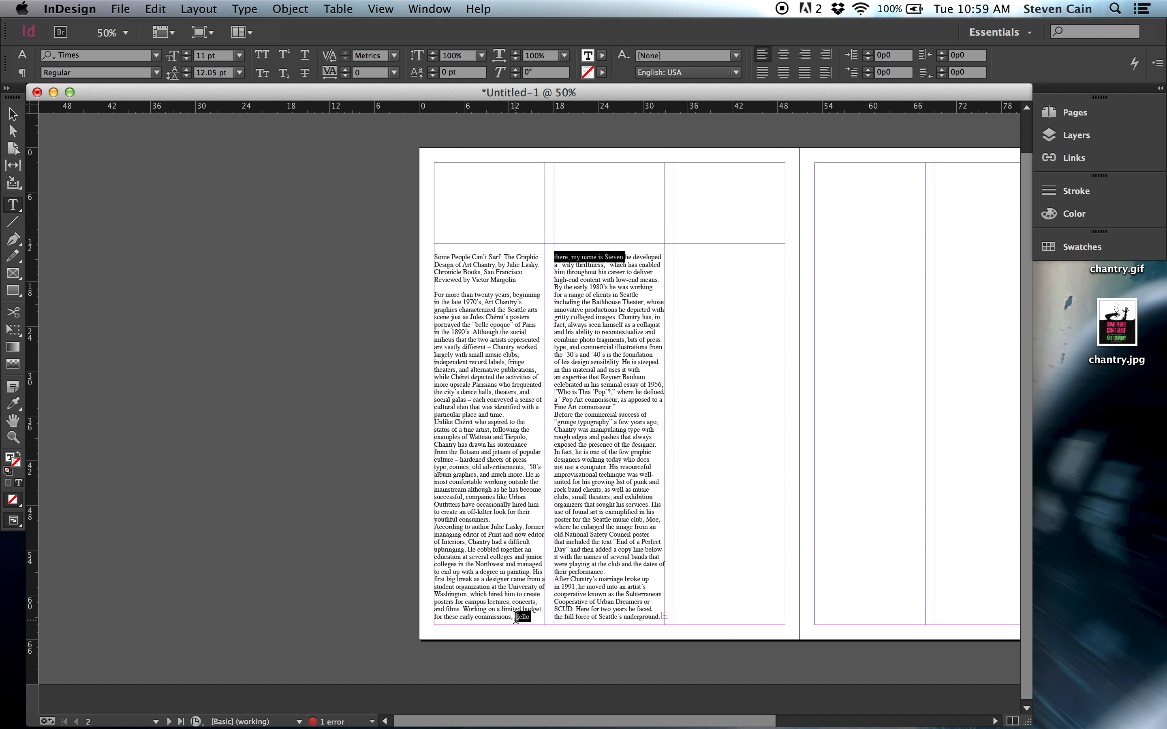
key("BackSpace")
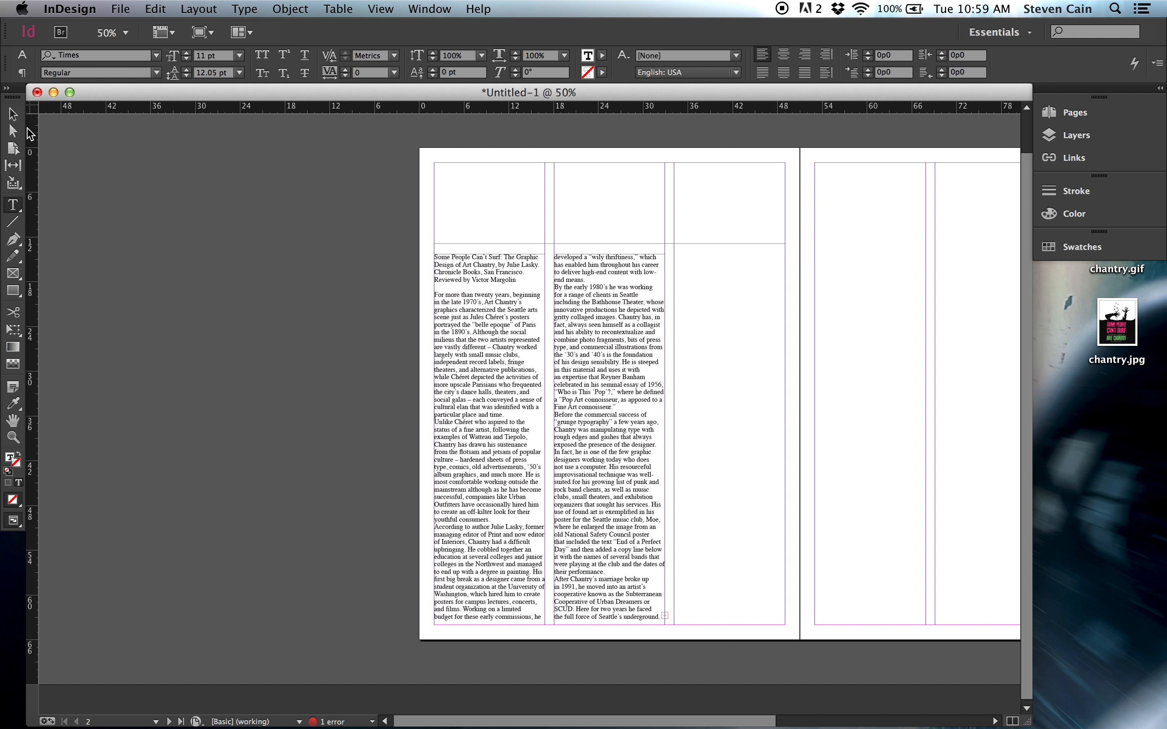
- Thread the second column's overset text into a new frame about 14p10 by 49p8 in the left page's third column
left_click(14, 115)
left_click(573, 467)
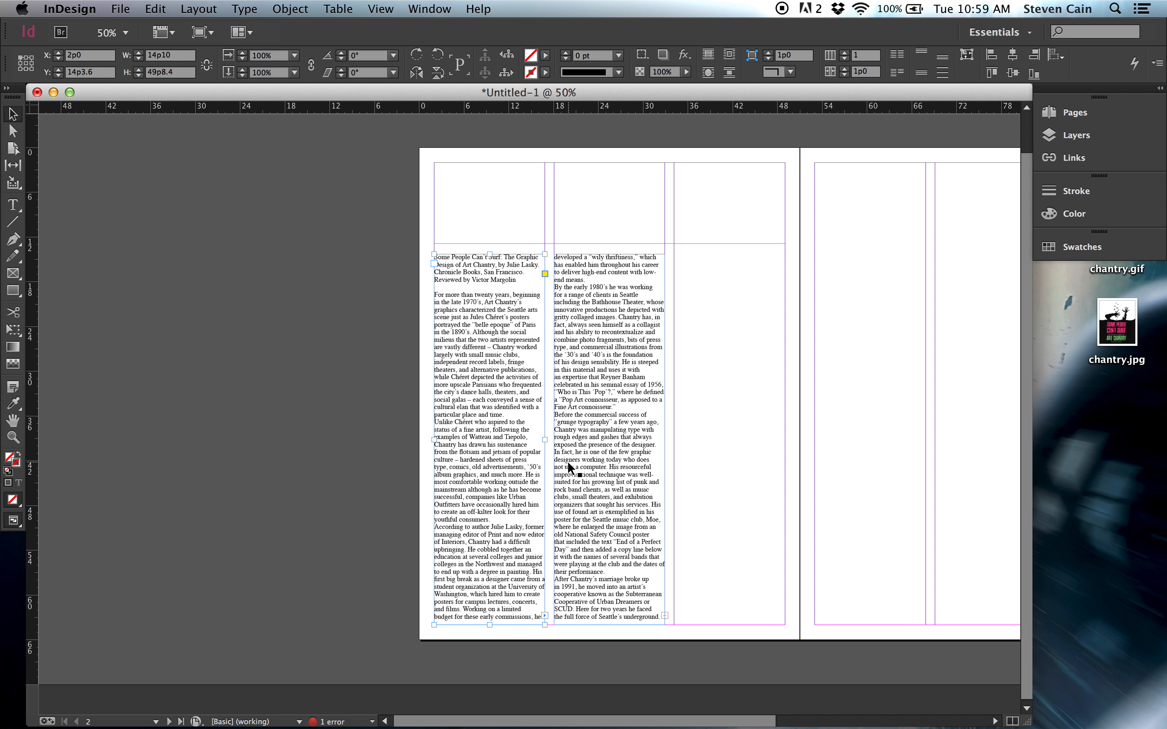
left_click(664, 615)
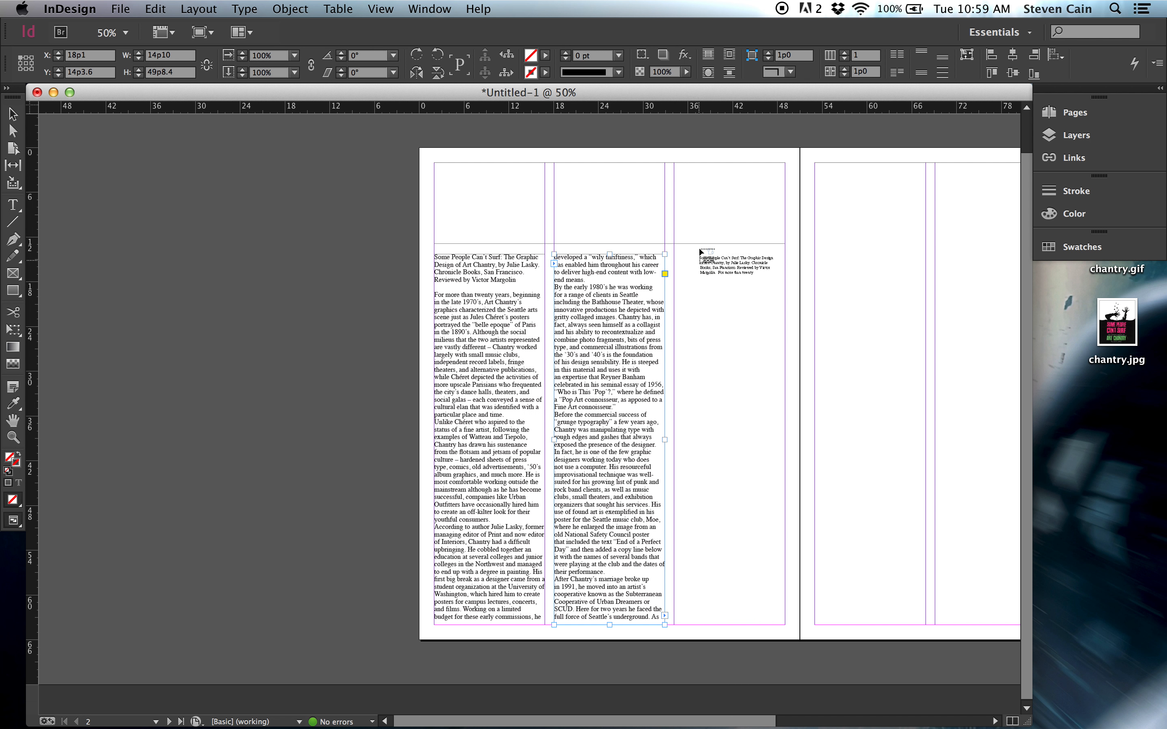
left_click_drag(674, 257, 785, 626)
- Thread the third column's overset text into a full-height frame about 14p10 by 62p0 in the right page's first column
left_click(785, 616)
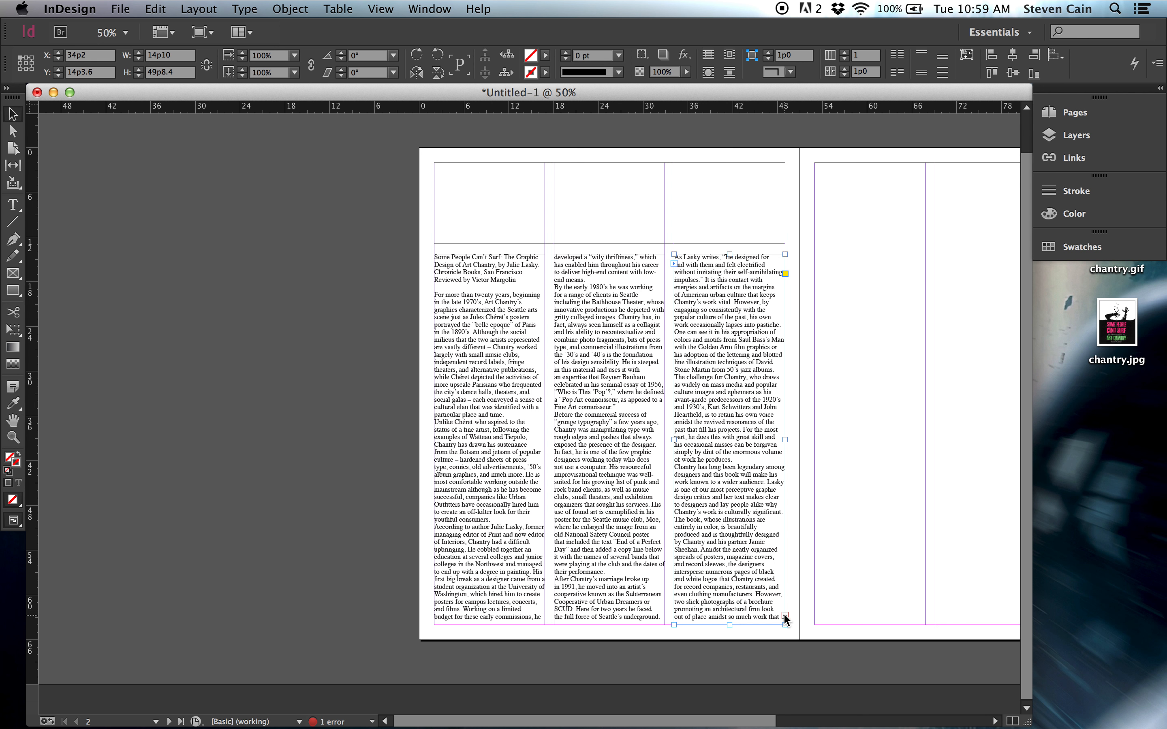
left_click(818, 174)
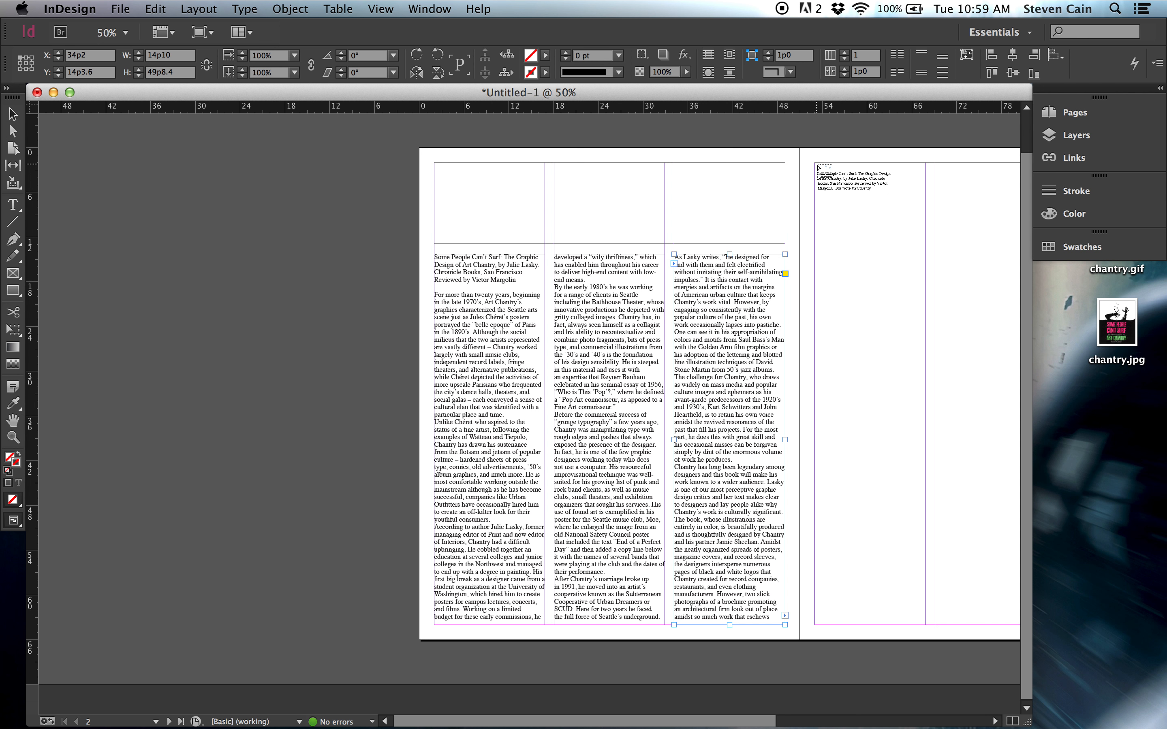
left_click_drag(815, 164, 925, 625)
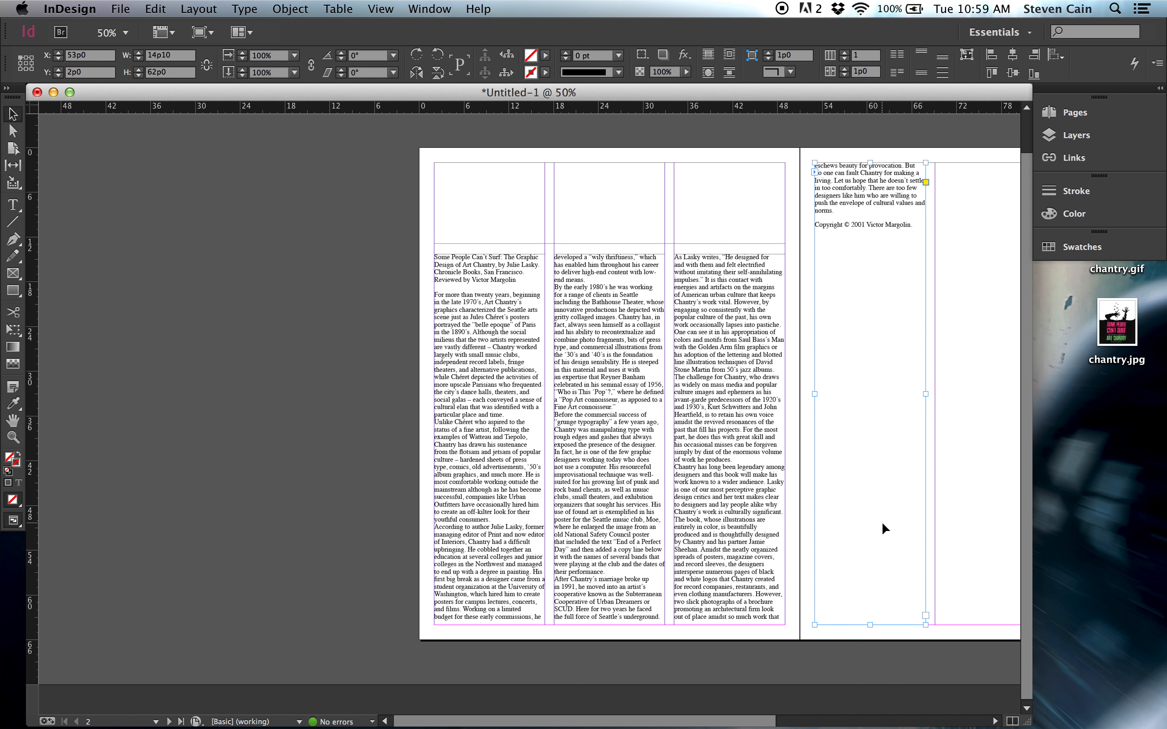
- Continue the thread through two frames, each about 14p10 by 62p0, in the right page's second and third columns
scroll(882, 522, "right", 5)
scroll(827, 538, "right", 3)
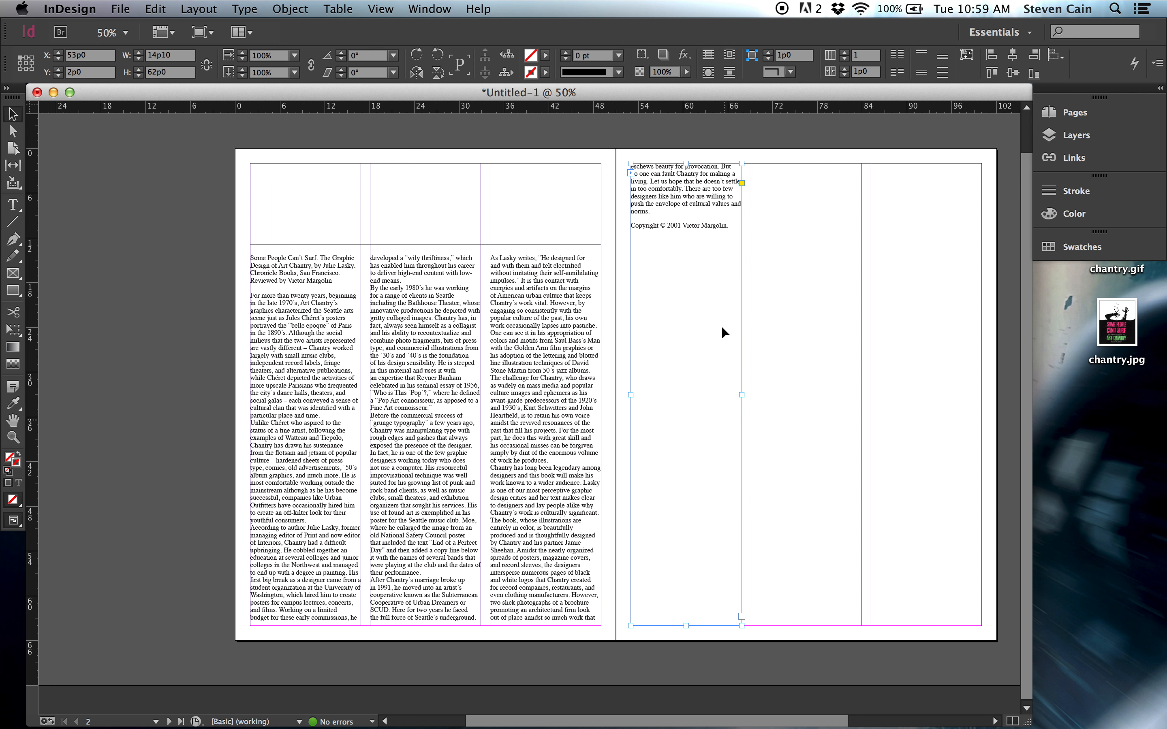
left_click(742, 617)
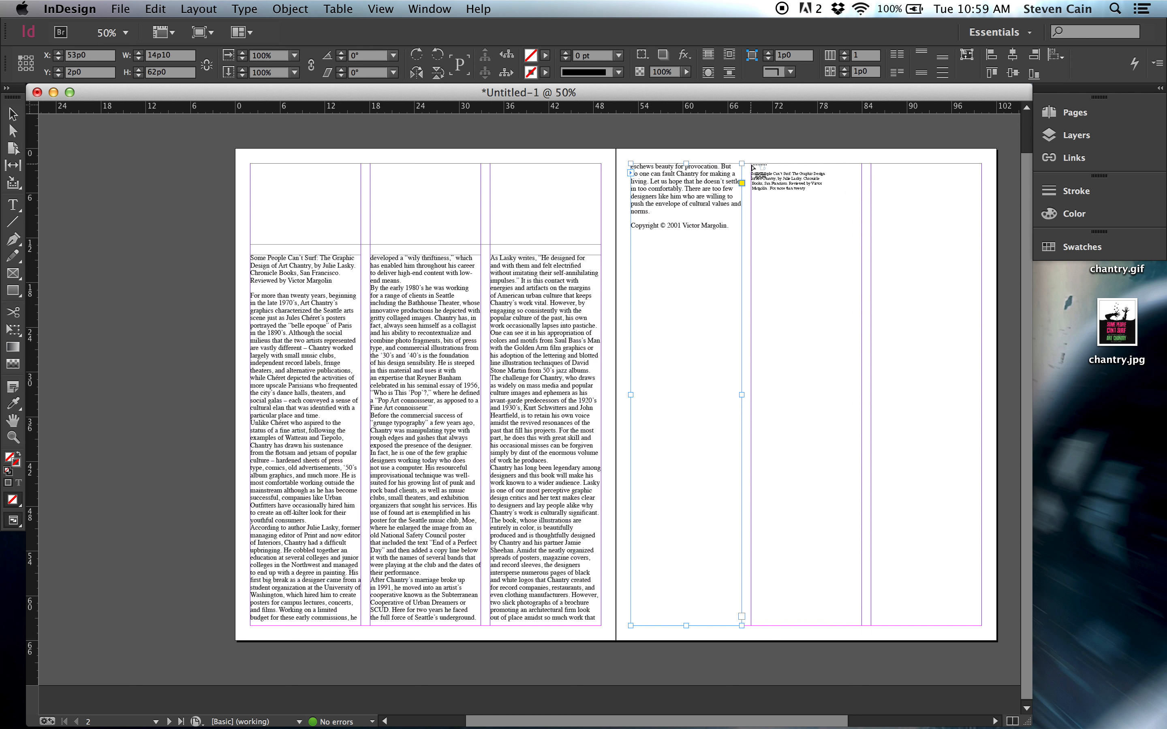
left_click_drag(751, 165, 862, 625)
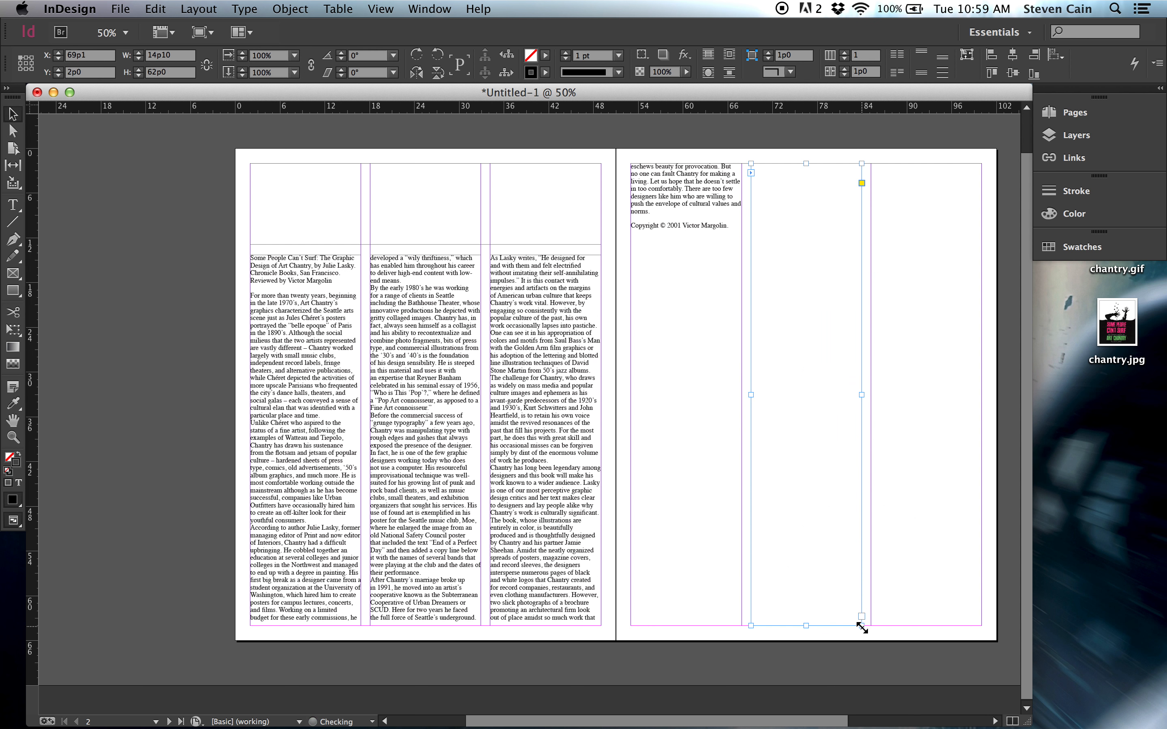
left_click(862, 617)
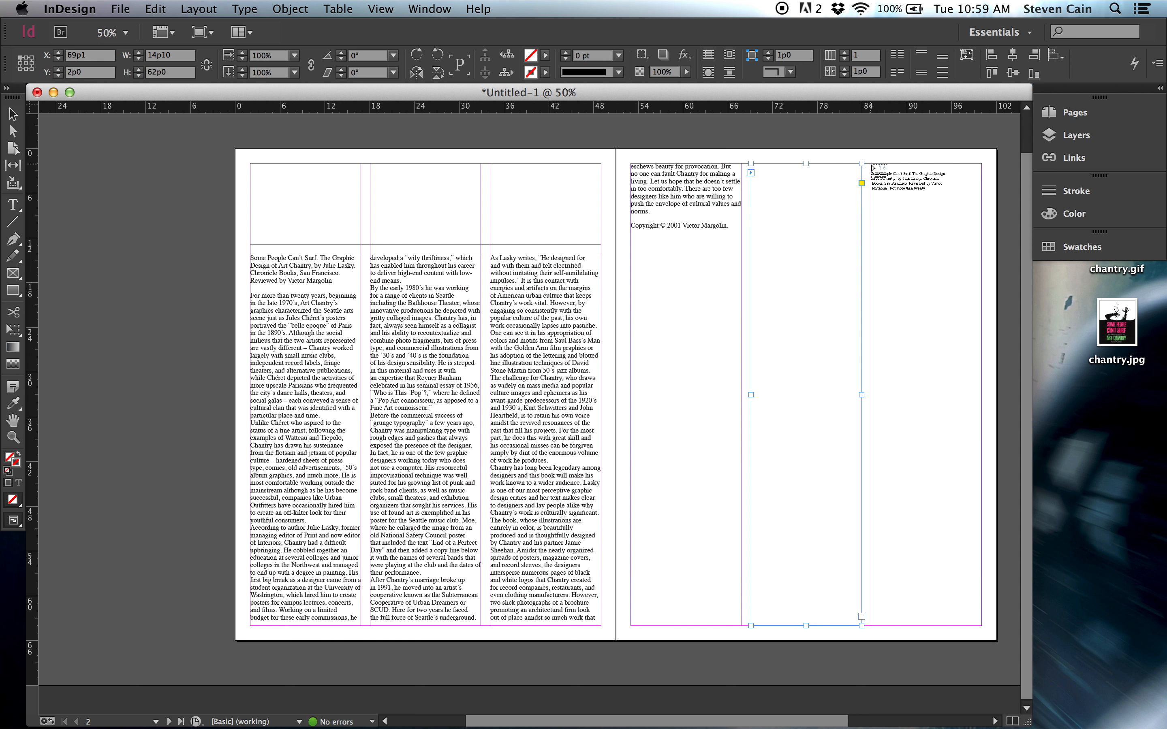
left_click_drag(873, 166, 981, 627)
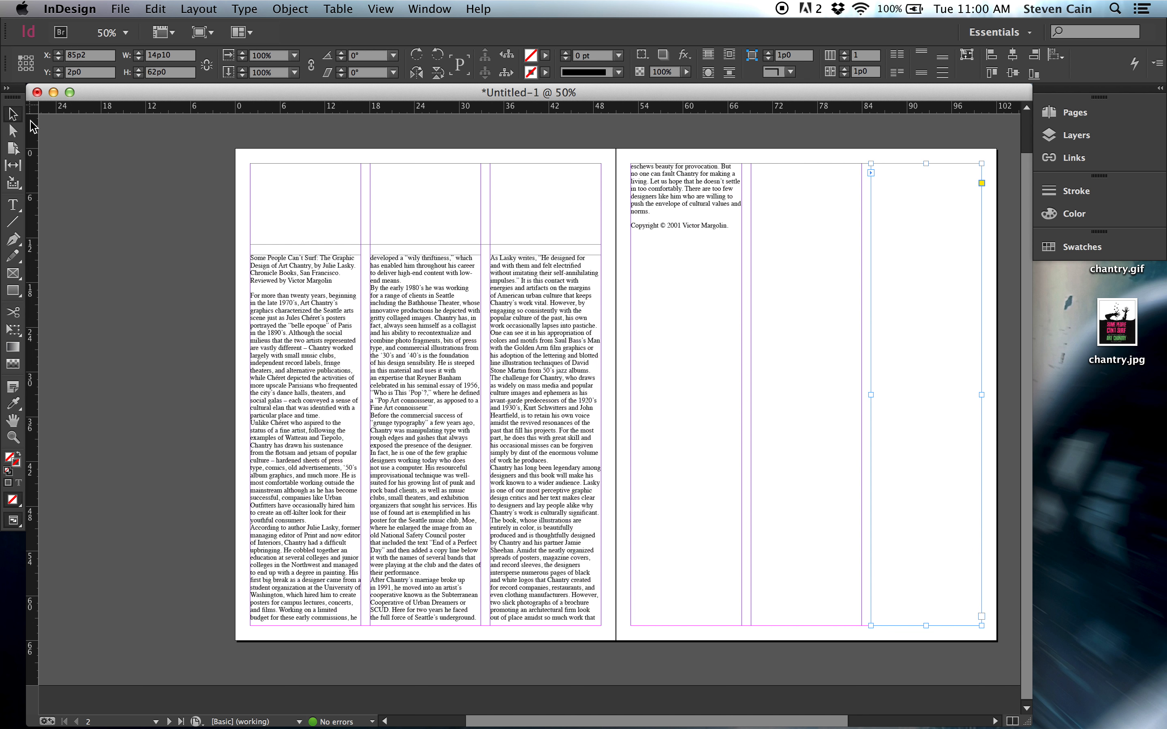
- Place the ArtChantry4 portrait JPG at about 22p3 by 33p4 and move it over the left page's first two columns
left_click(1093, 169)
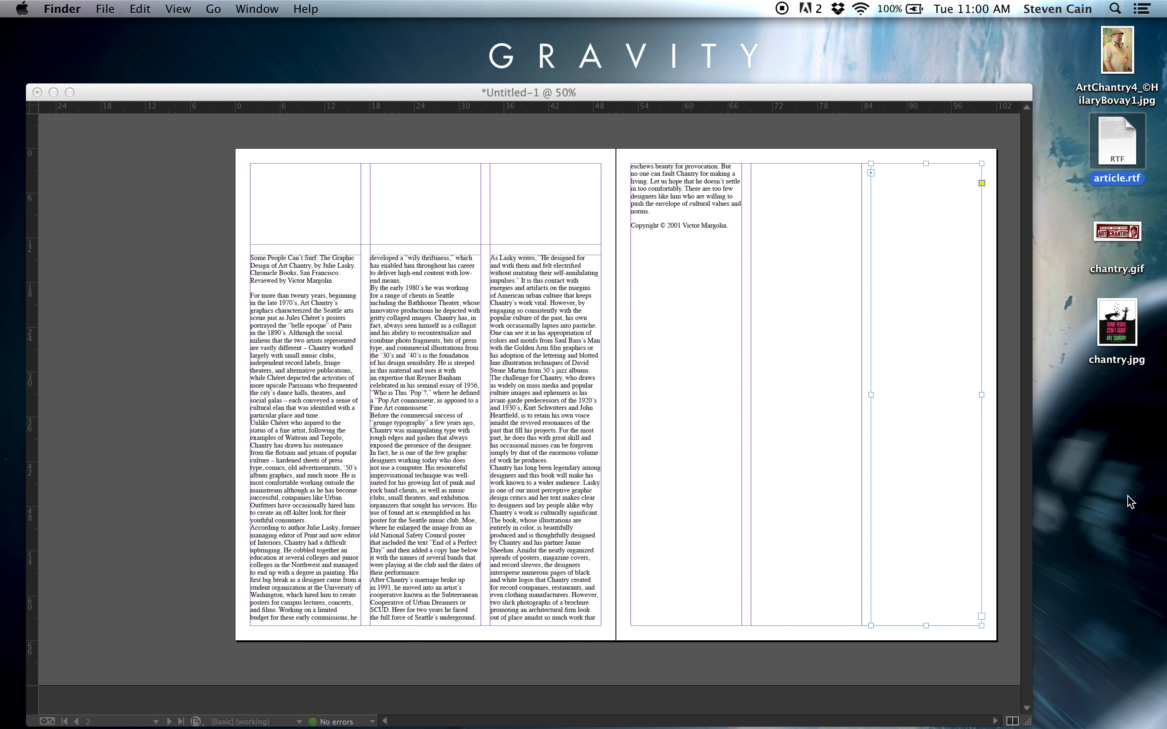
left_click(1115, 57)
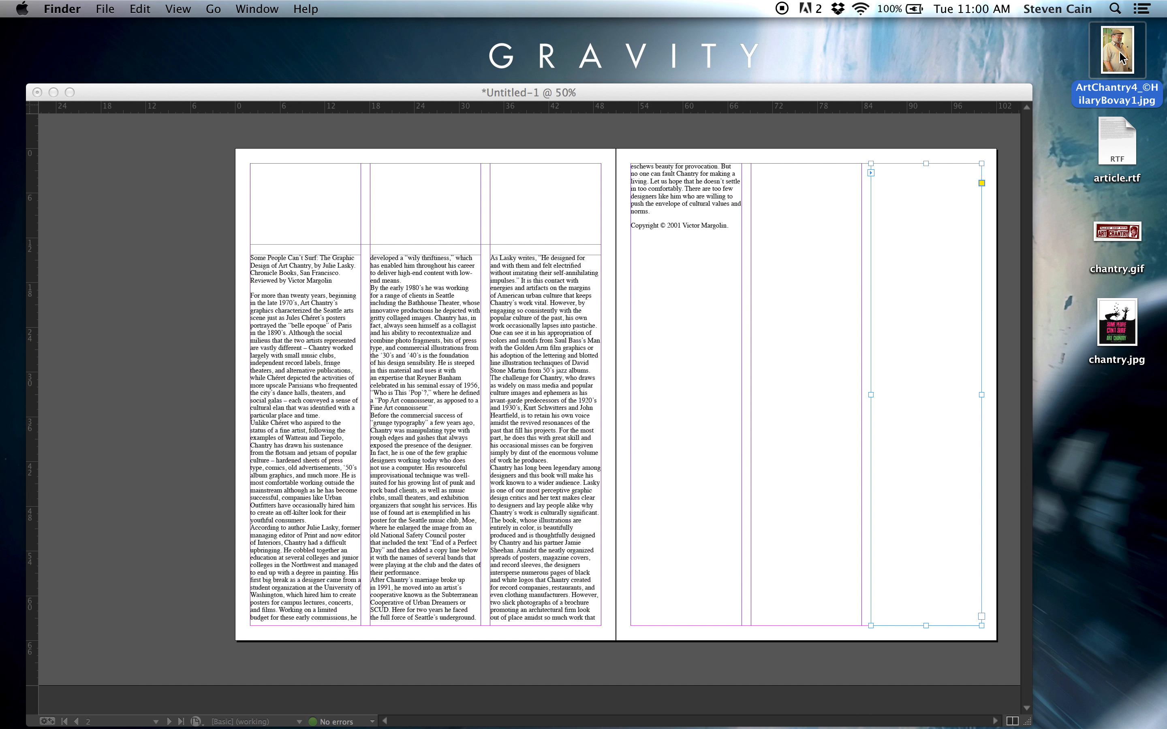
left_click(837, 92)
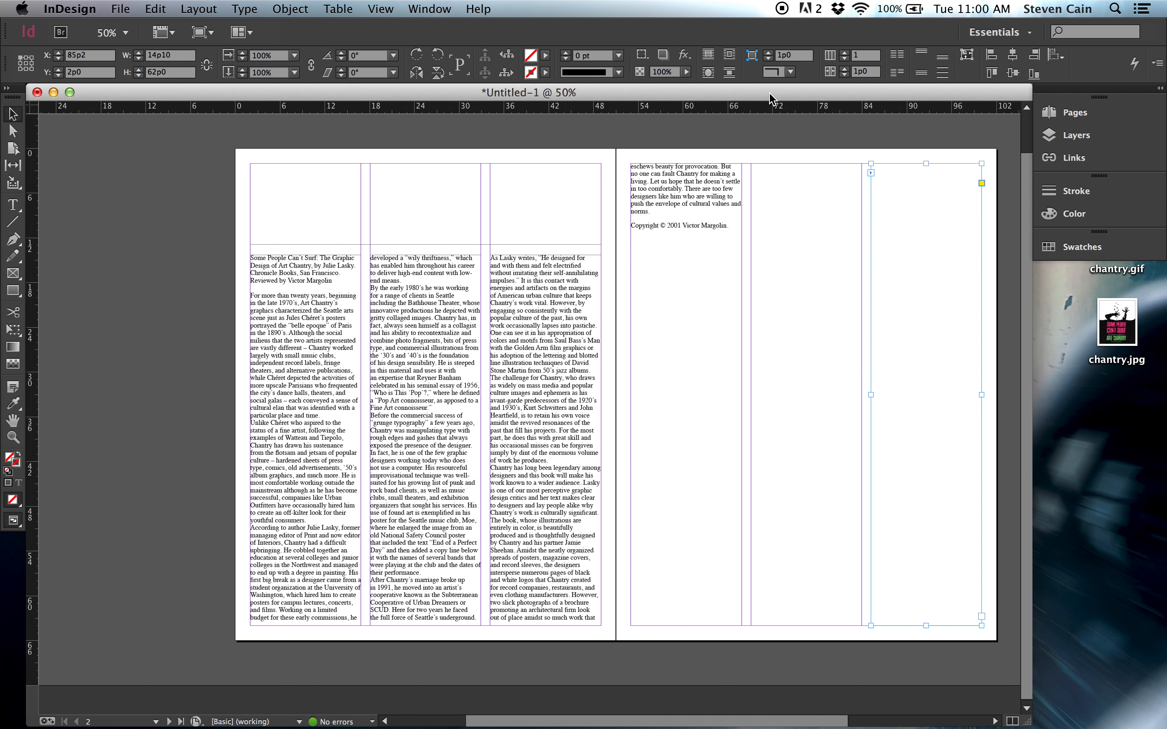
left_click(120, 9)
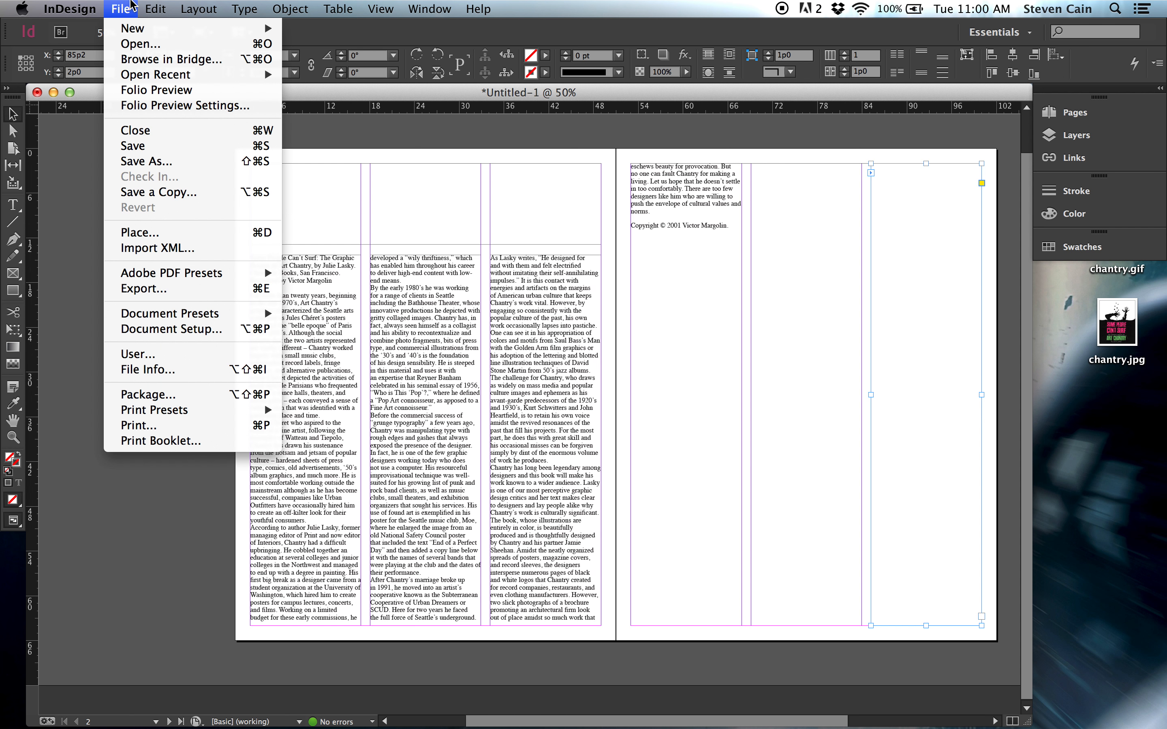
left_click(157, 233)
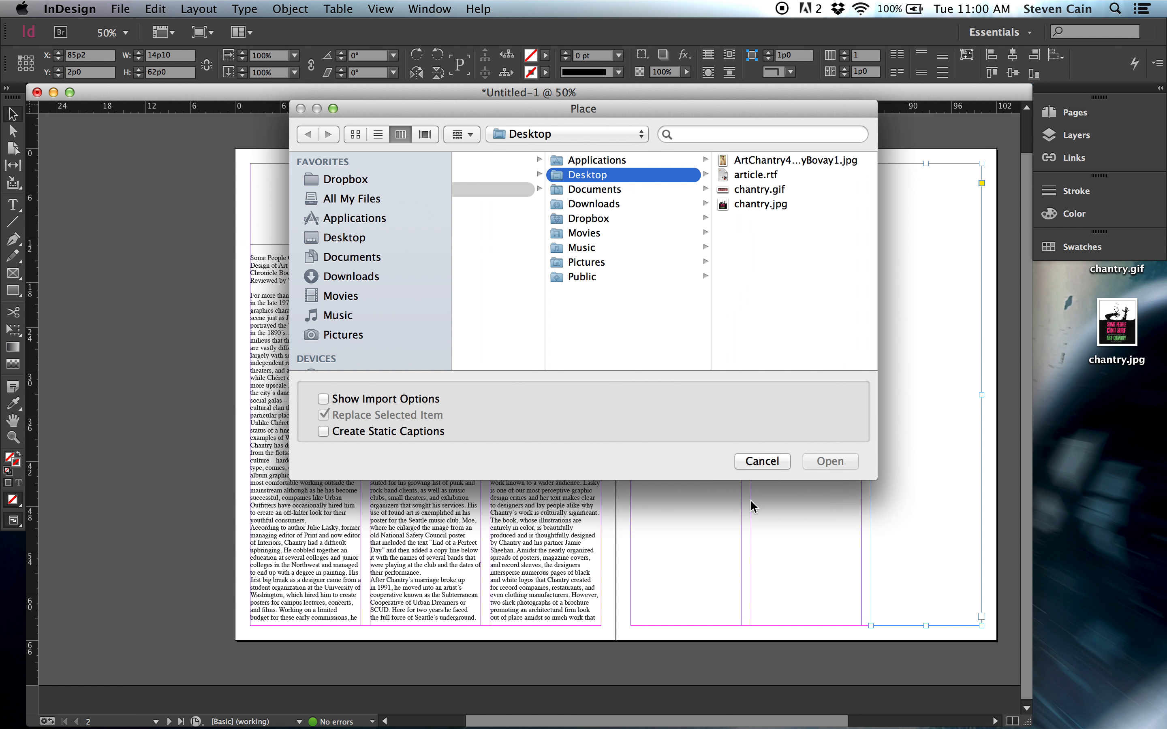
left_click(768, 161)
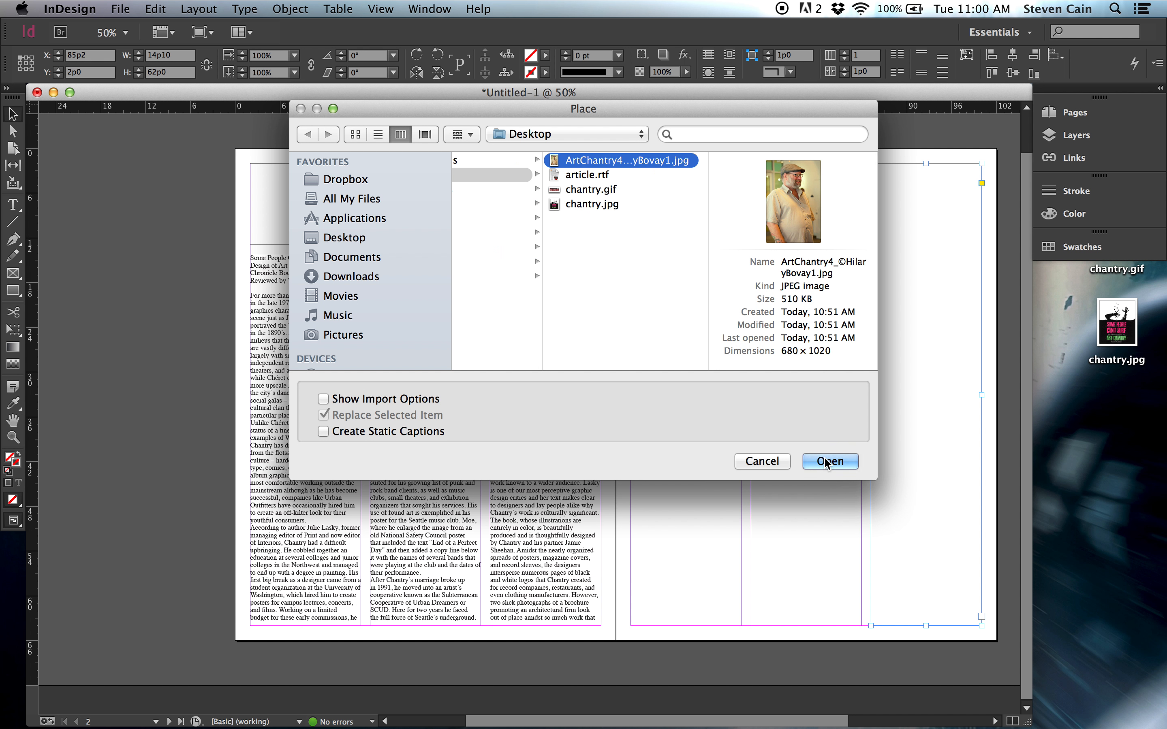
left_click(827, 461)
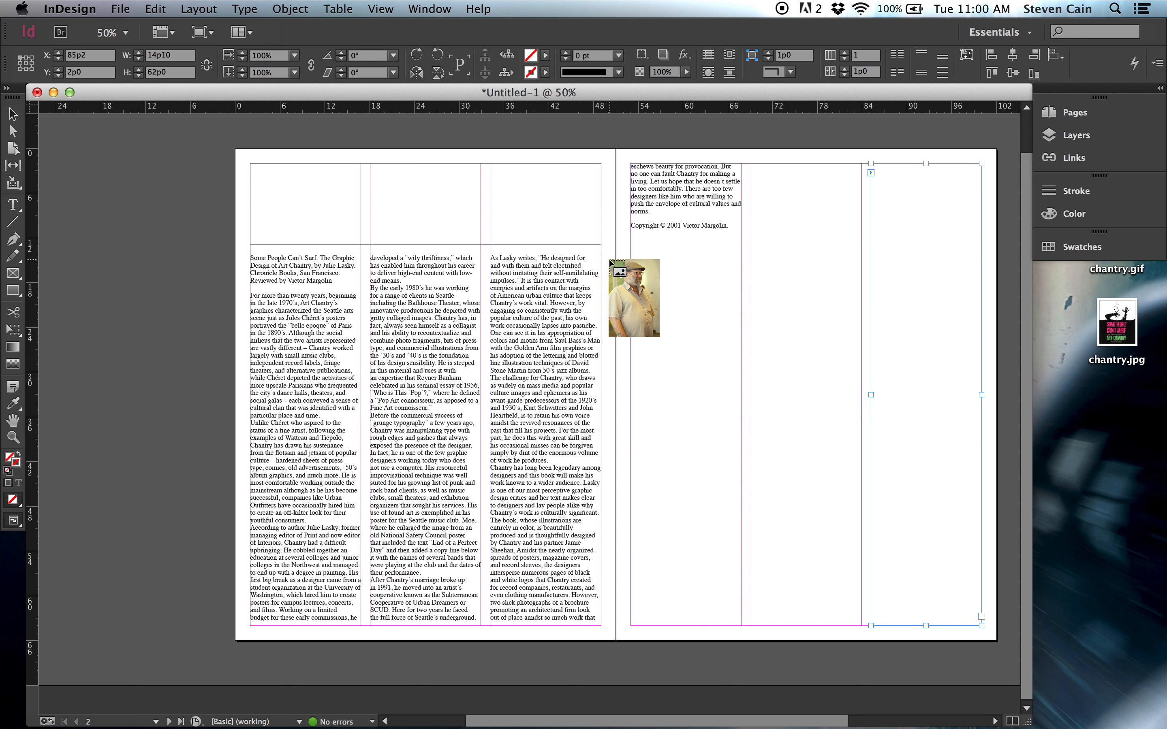
left_click_drag(607, 258, 839, 509)
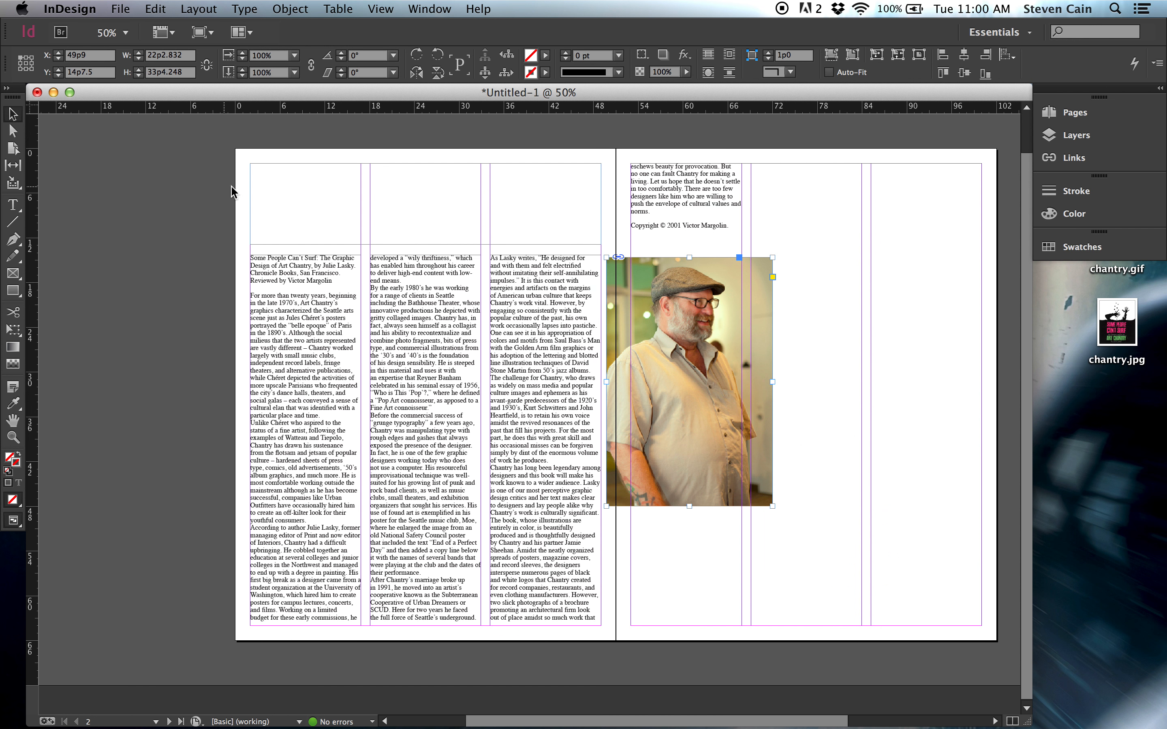
left_click_drag(655, 314, 335, 362)
- Place chantry.jpg from the desktop at about 29p7 by 35p8, overlapping the spine and the right page's first two columns
left_click_drag(1117, 323, 695, 357)
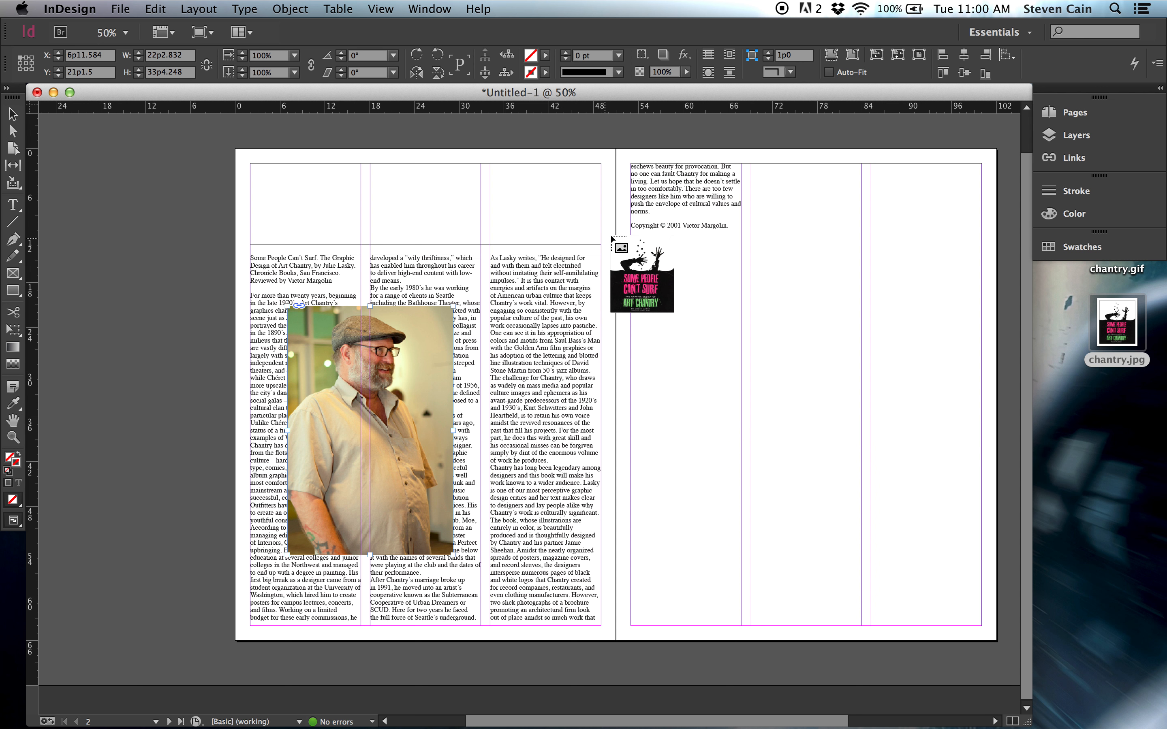
left_click_drag(605, 250, 729, 499)
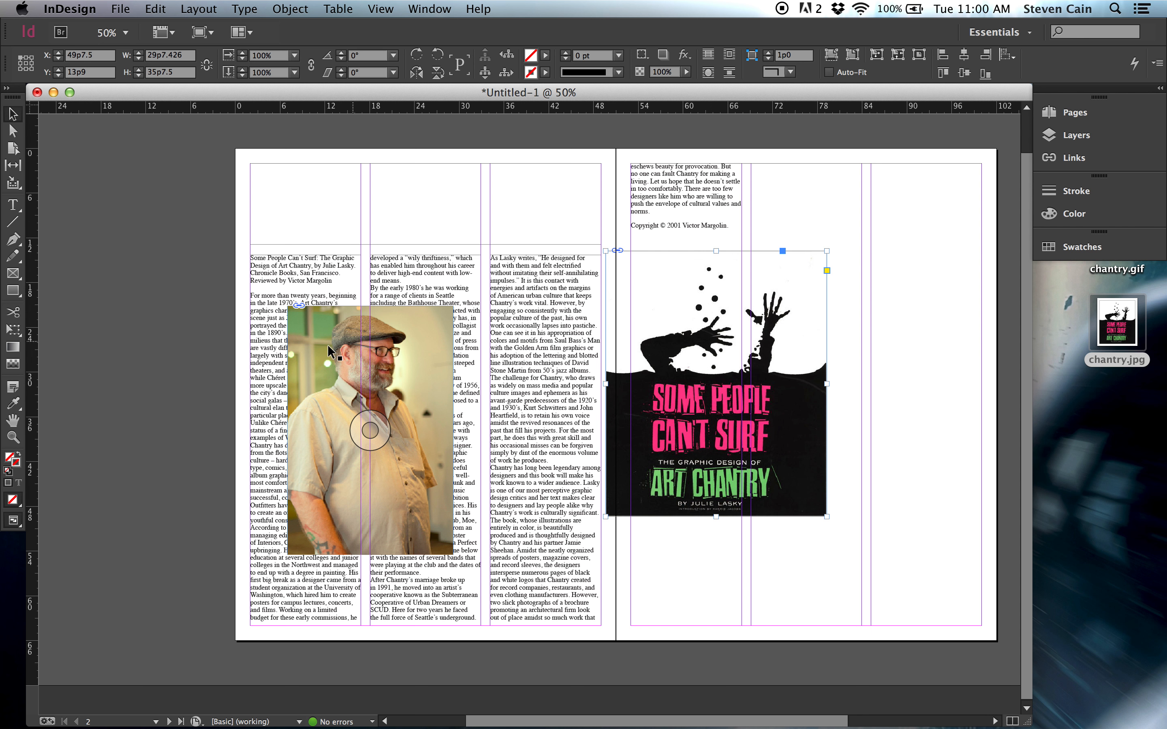
- Position the portrait so it bleeds past the left page's bottom-left corner, and scale it to about 18p4 by 27p6
left_click_drag(380, 334, 343, 405)
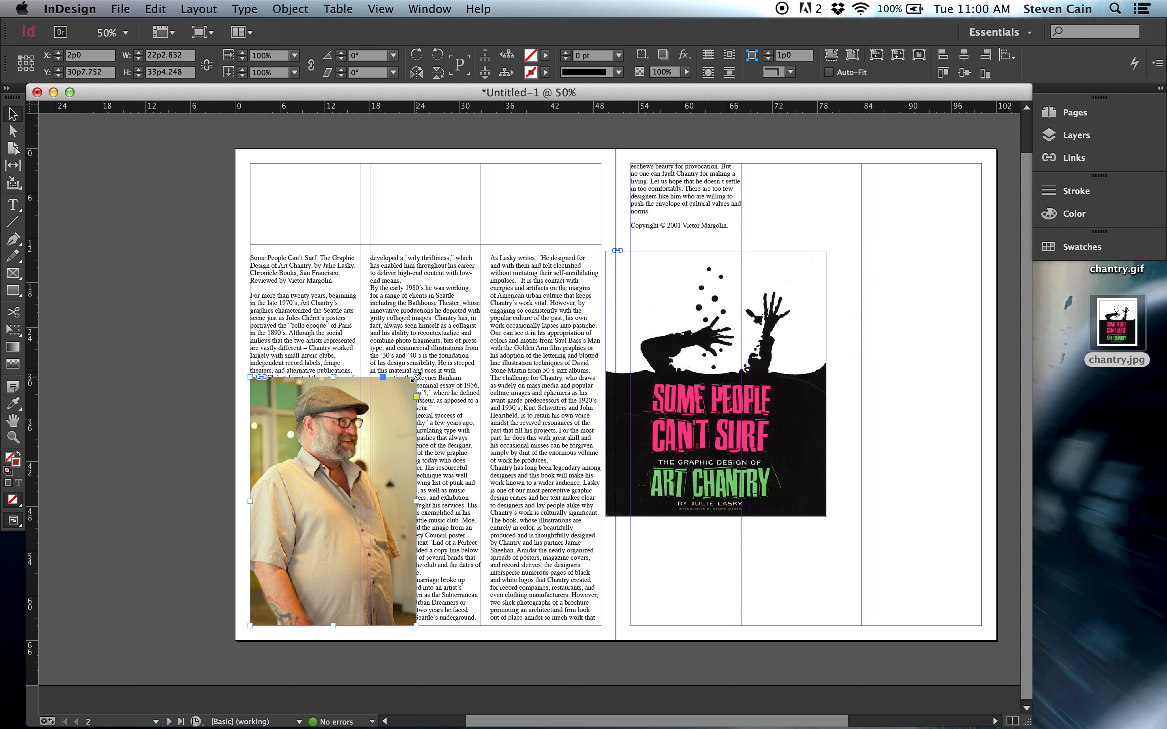
left_click_drag(416, 376, 365, 475)
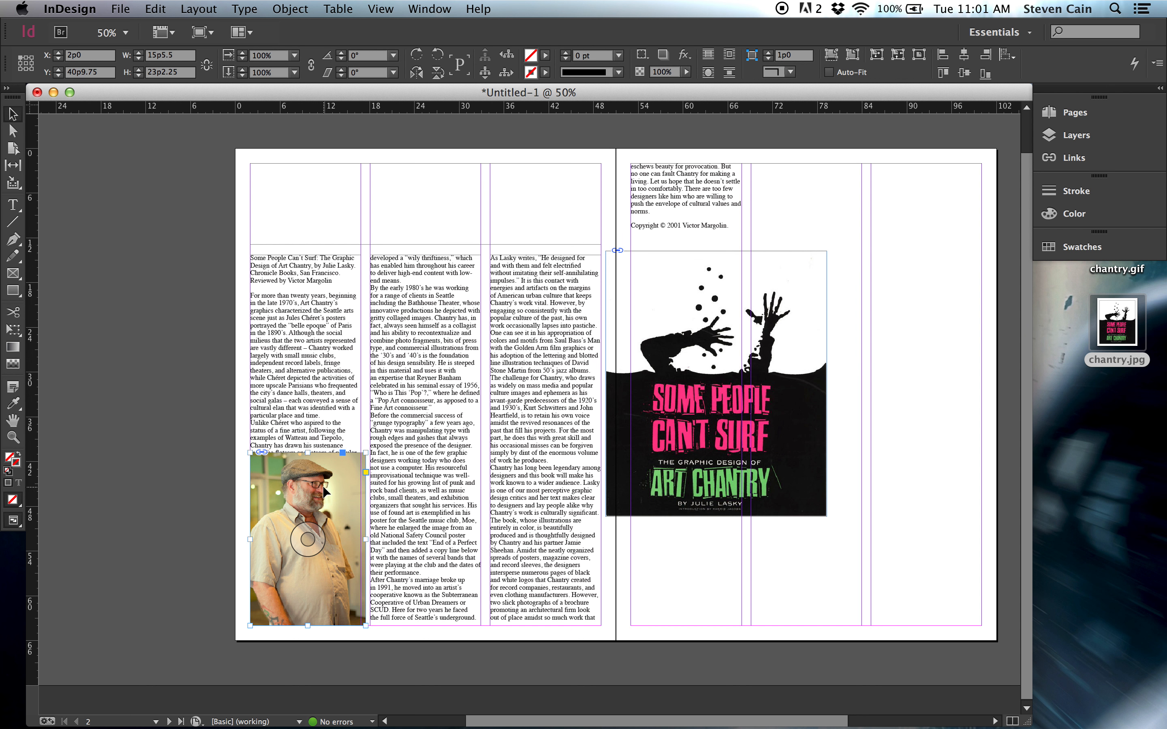
left_click_drag(326, 492, 306, 513)
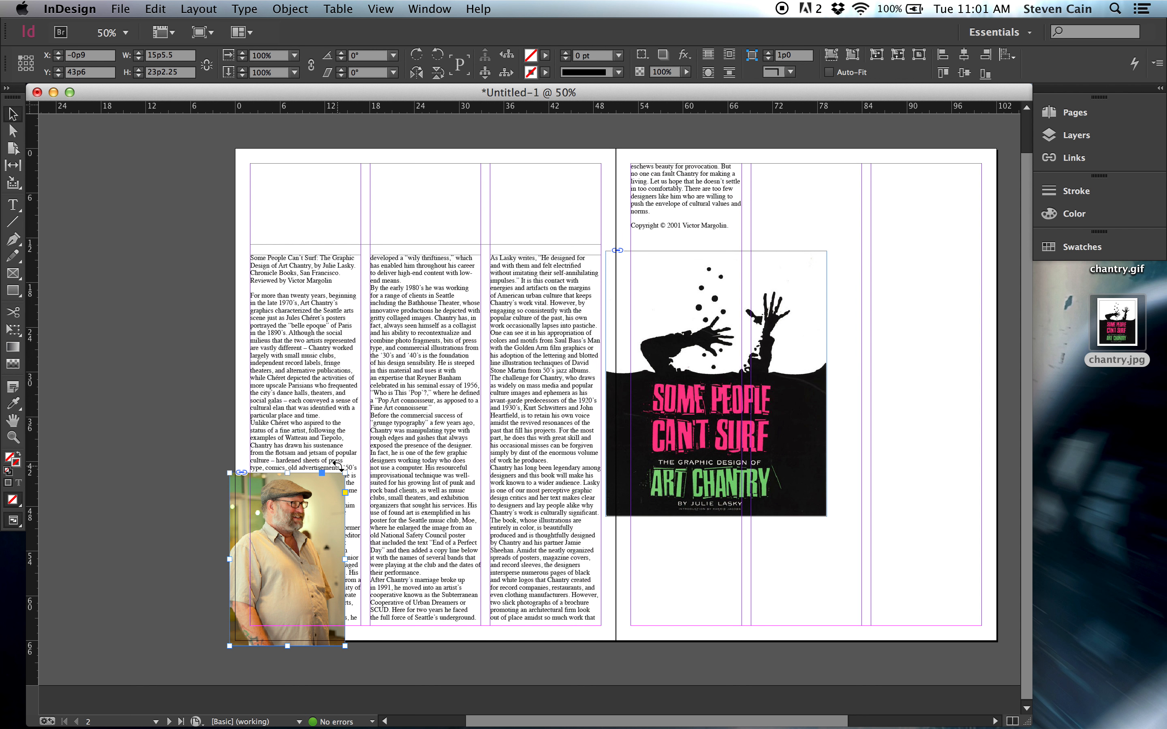
left_click_drag(344, 473, 365, 441)
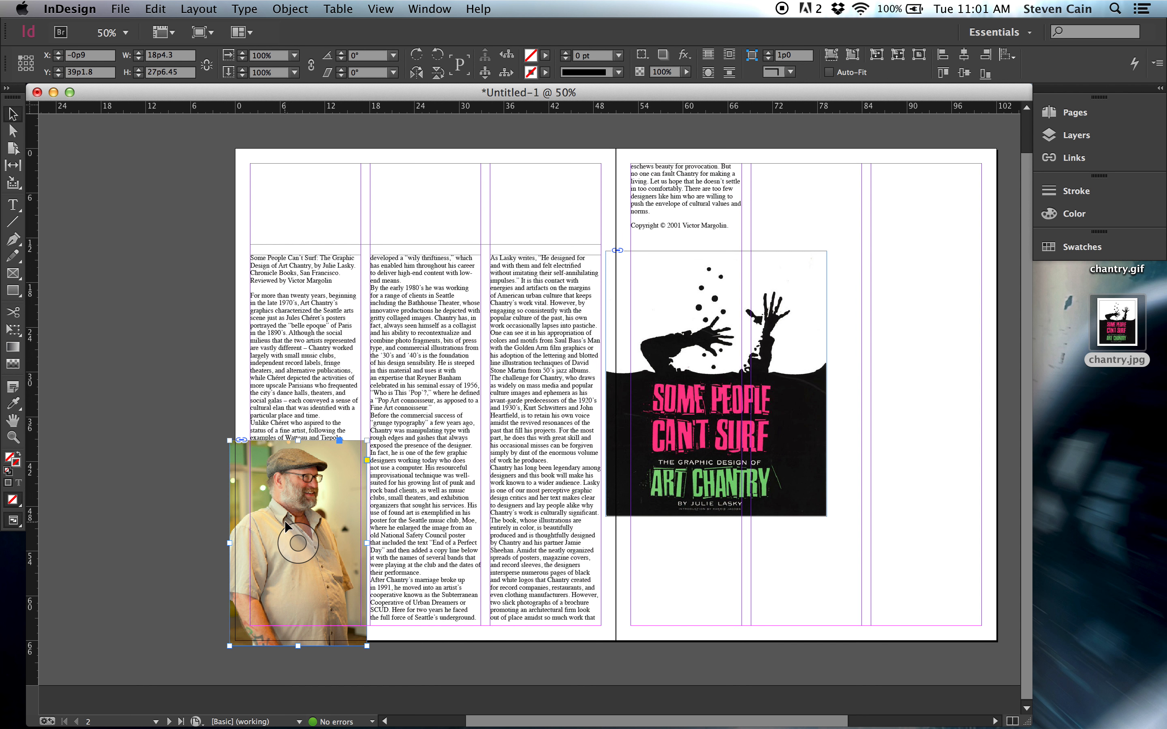
- Apply a text wrap around the bounding box of the portrait, so the article text flows around it
left_click(430, 9)
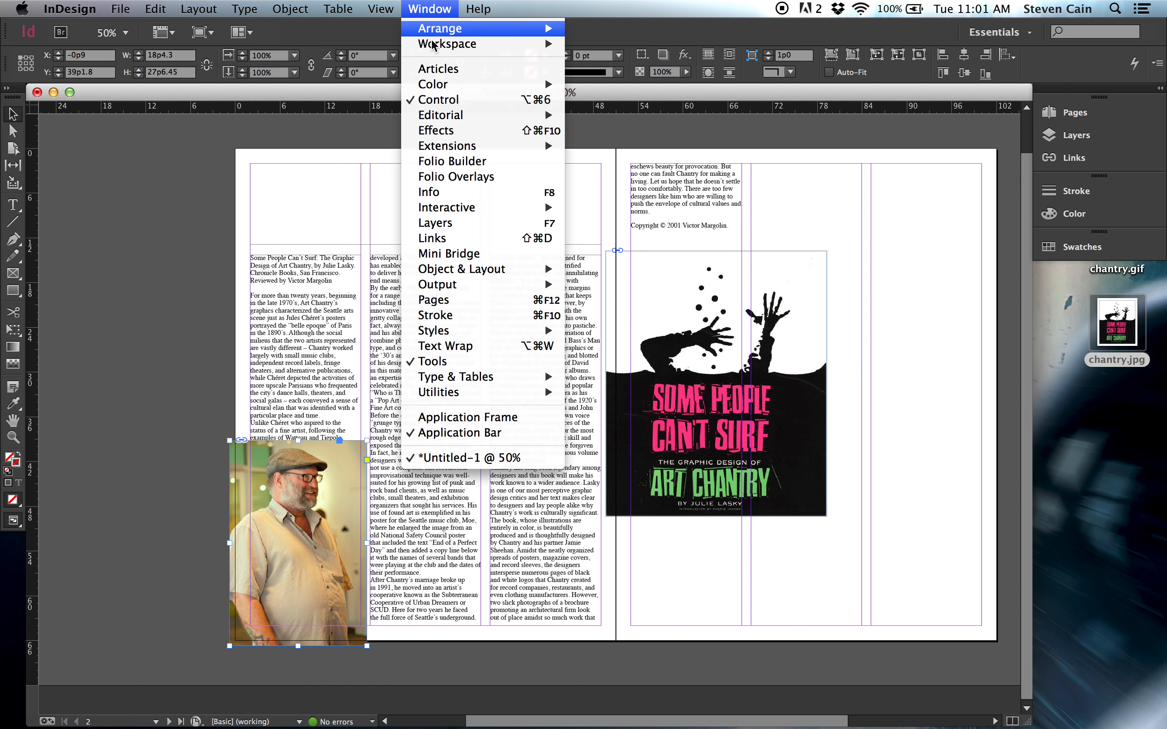
left_click(471, 347)
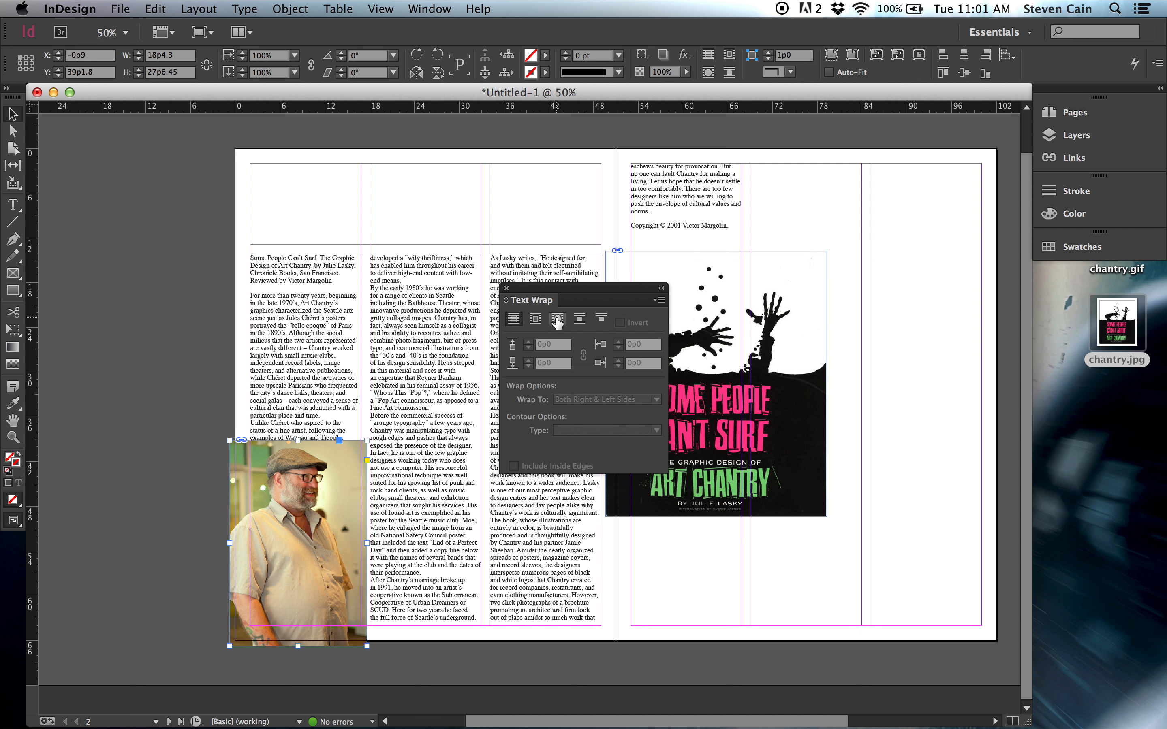
left_click(536, 321)
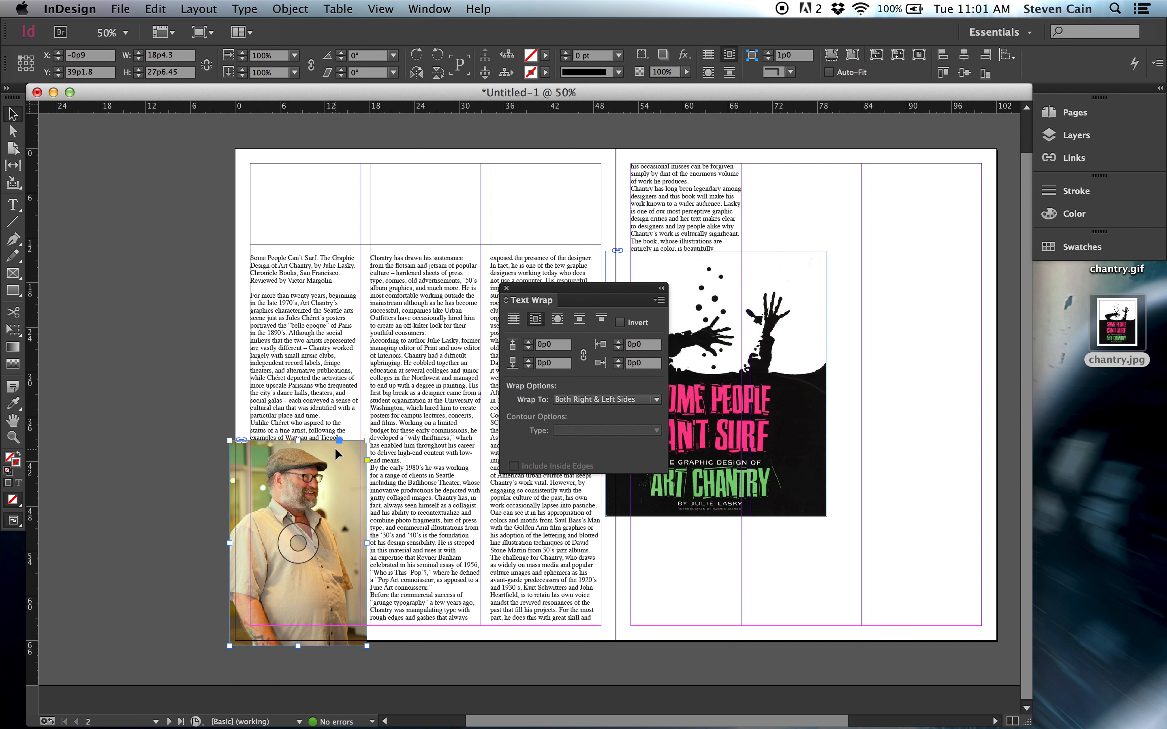
key("super+equal")
key("super+equal")
key("super+equal")
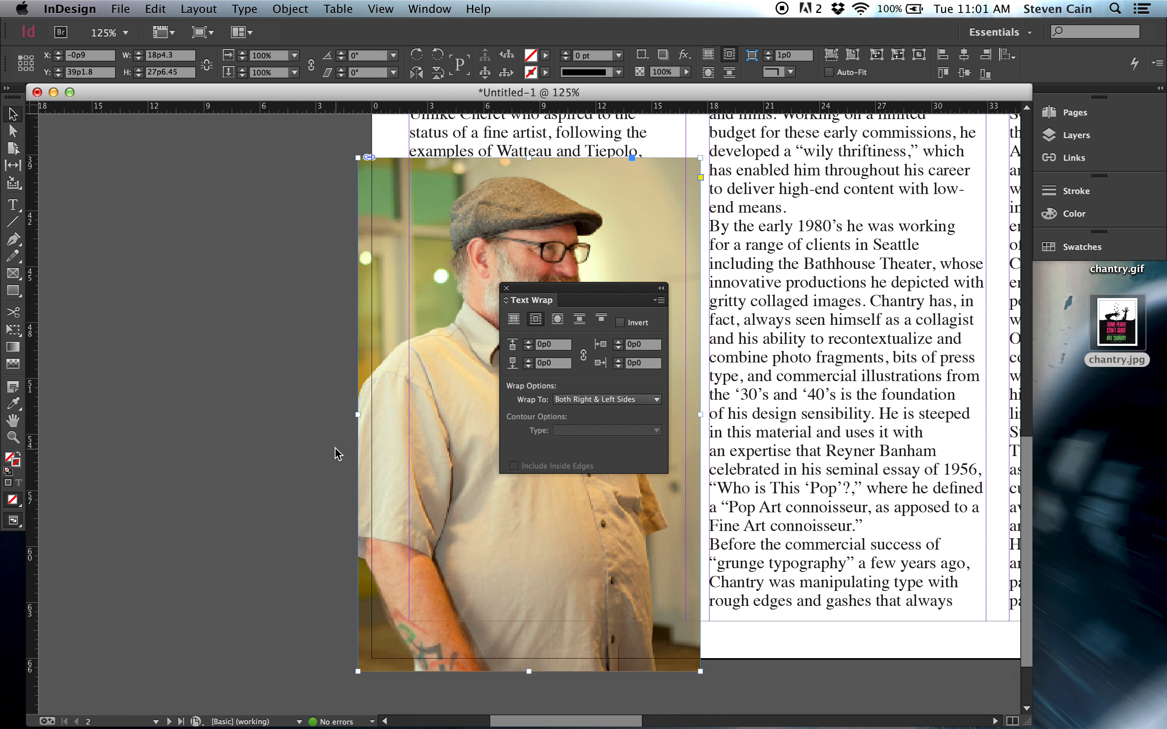
scroll(336, 449, "right", 10)
scroll(336, 449, "up", 3)
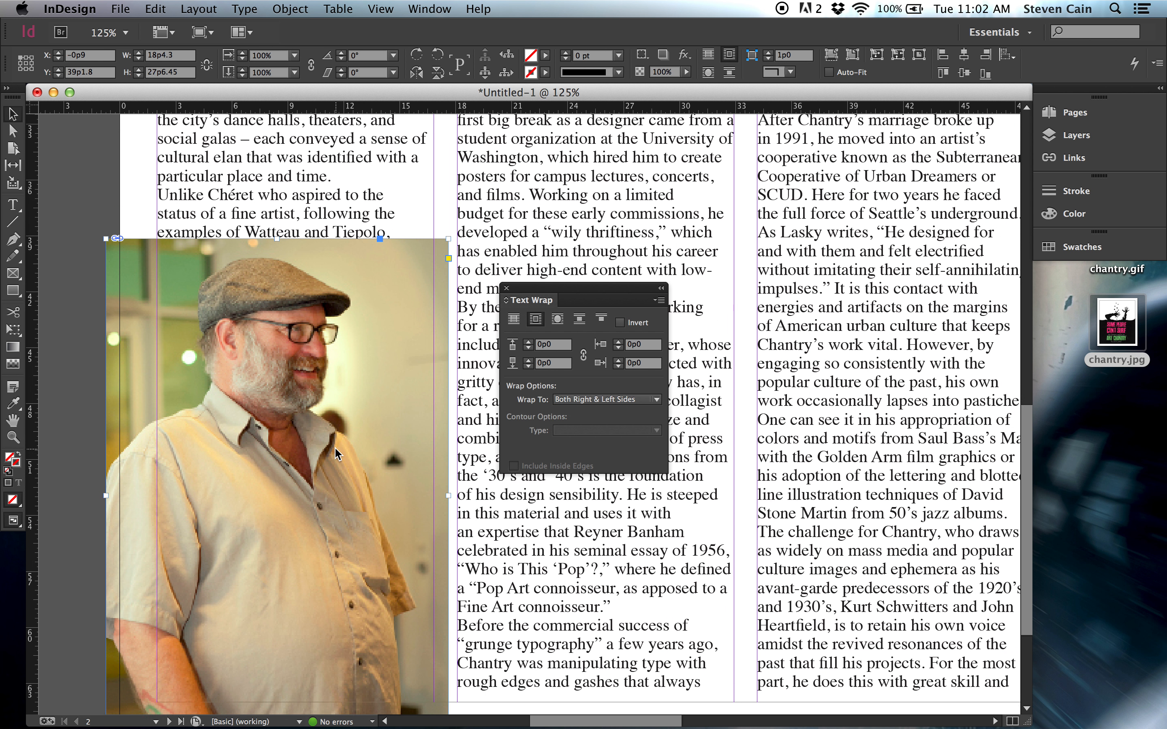
- Set the portrait's text wrap offset to 0p2 on all four sides and close the text wrap settings
scroll(335, 446, "up", 1)
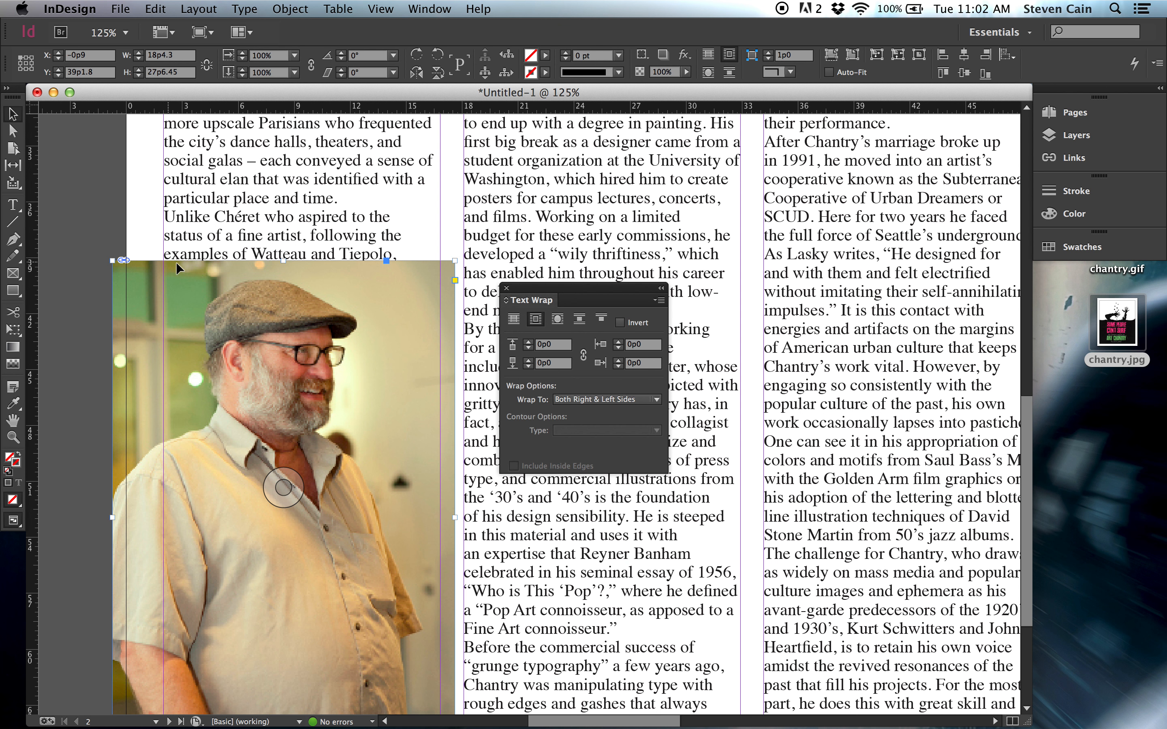
left_click(529, 341)
left_click(529, 342)
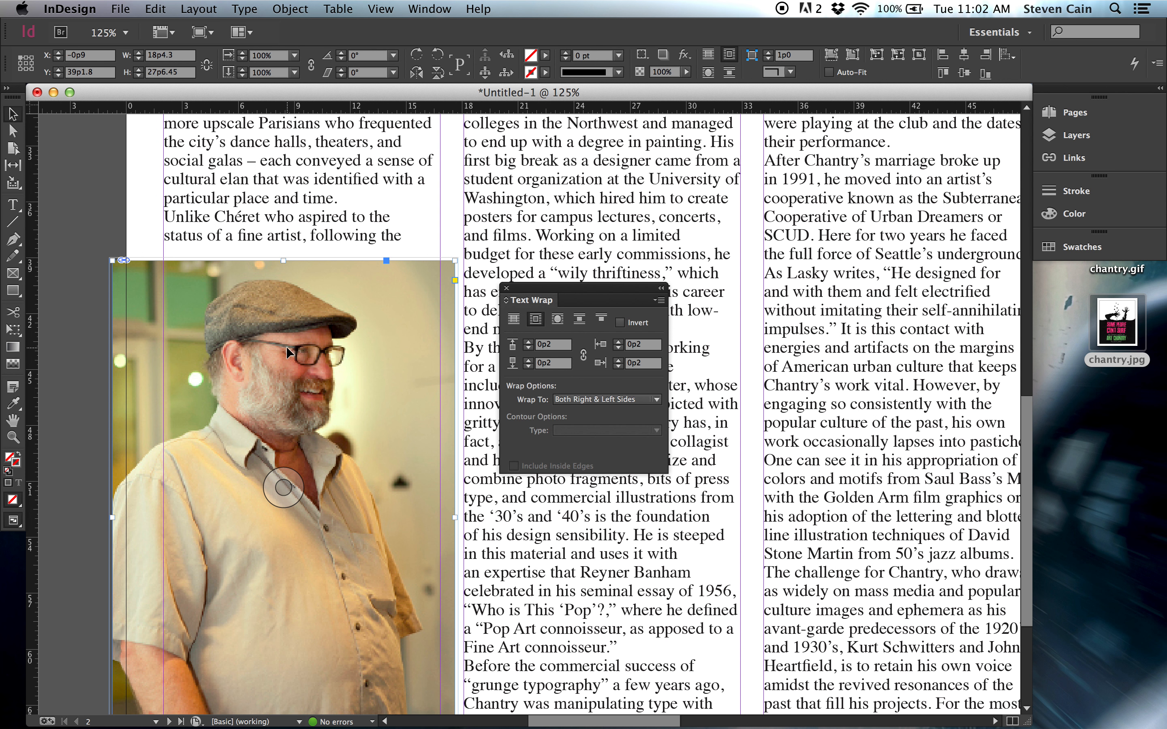
key("super+1")
scroll(288, 353, "up", 5)
scroll(288, 353, "left", 6)
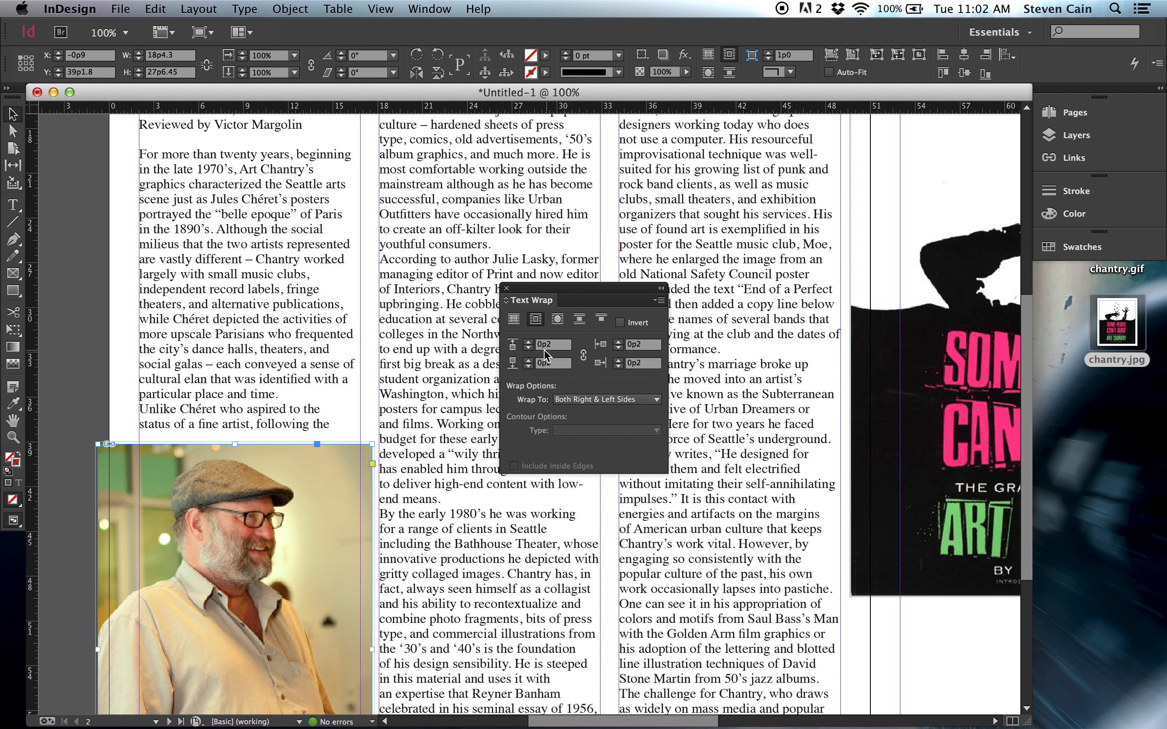
left_click(583, 356)
left_click_drag(607, 293, 1051, 321)
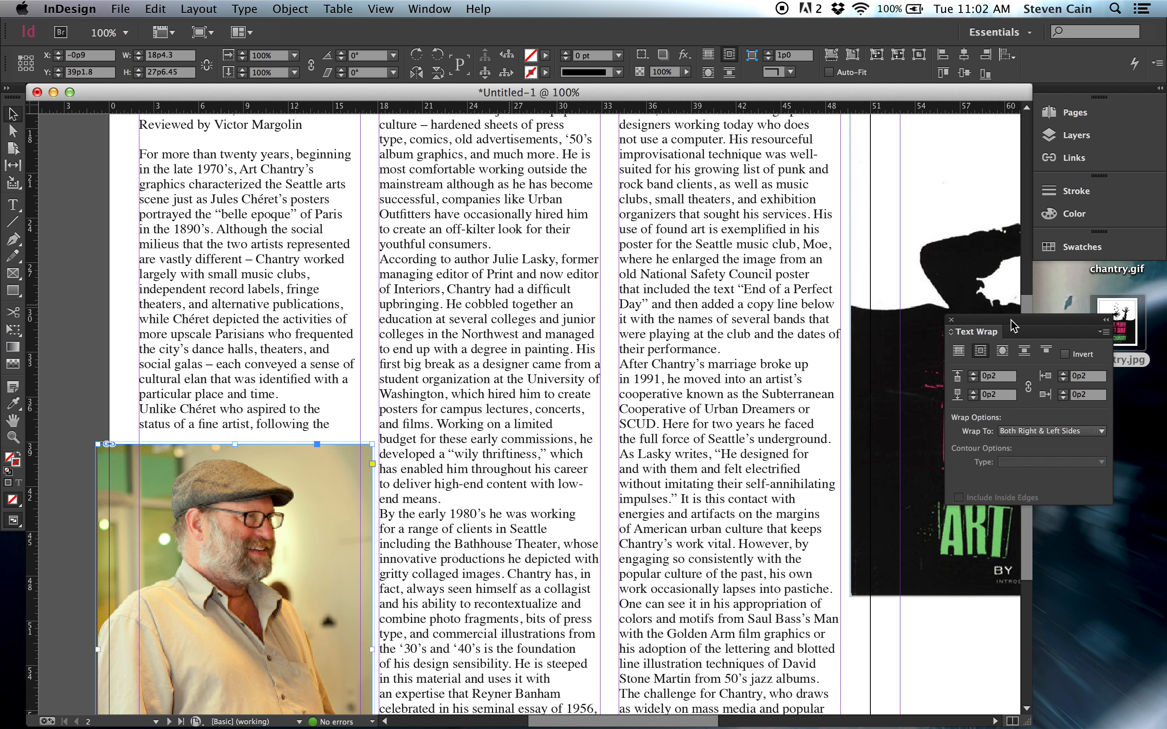
left_click(951, 322)
- Draw a text frame about 12p10 by 3p7 over the lower part of the portrait, ending near its right edge
scroll(246, 543, "down", 5)
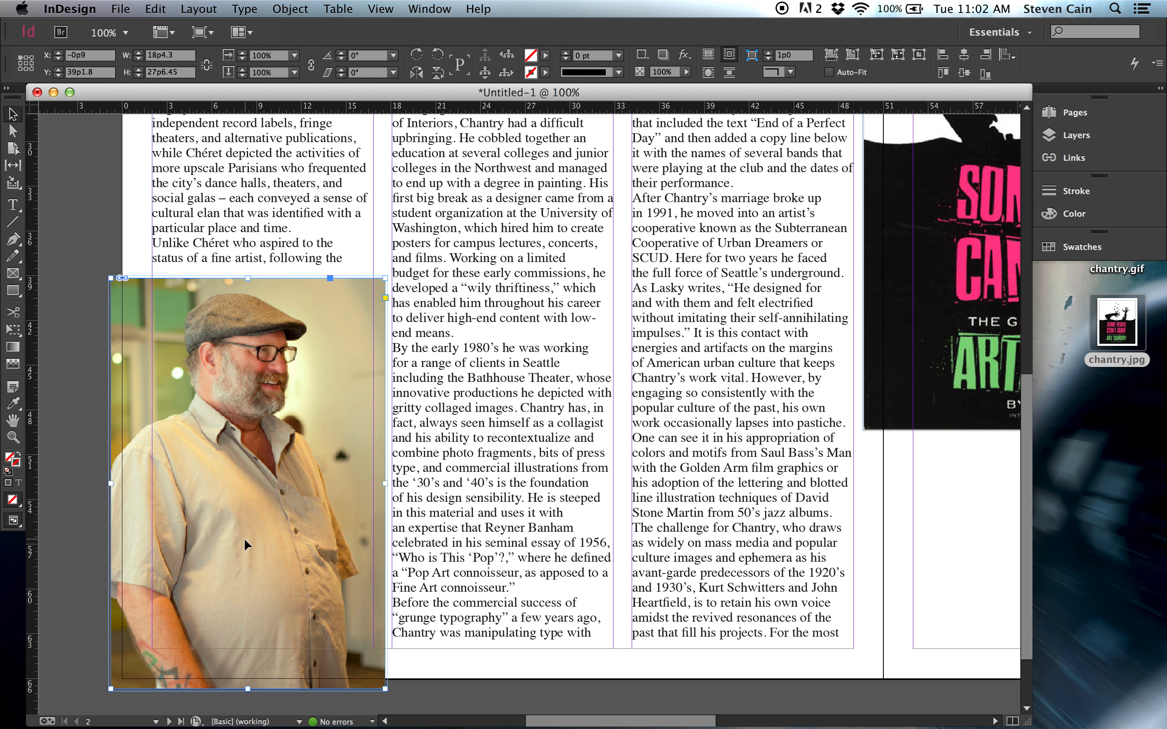
left_click(13, 204)
left_click_drag(191, 595, 377, 648)
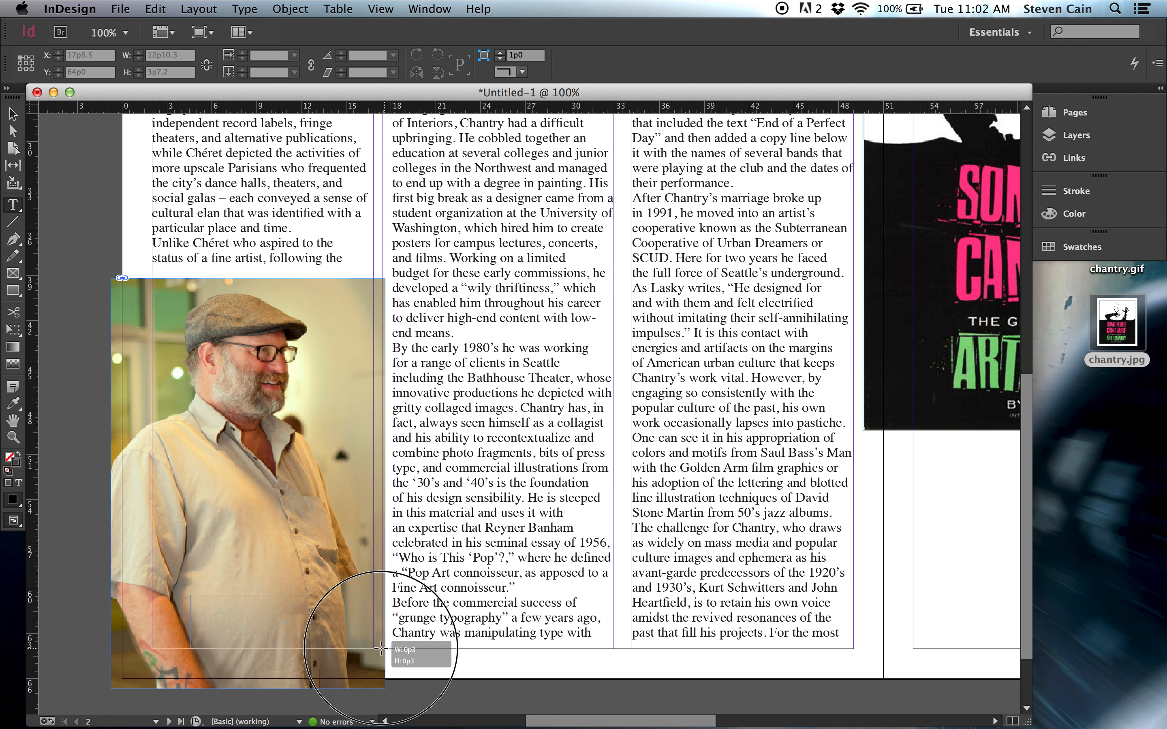